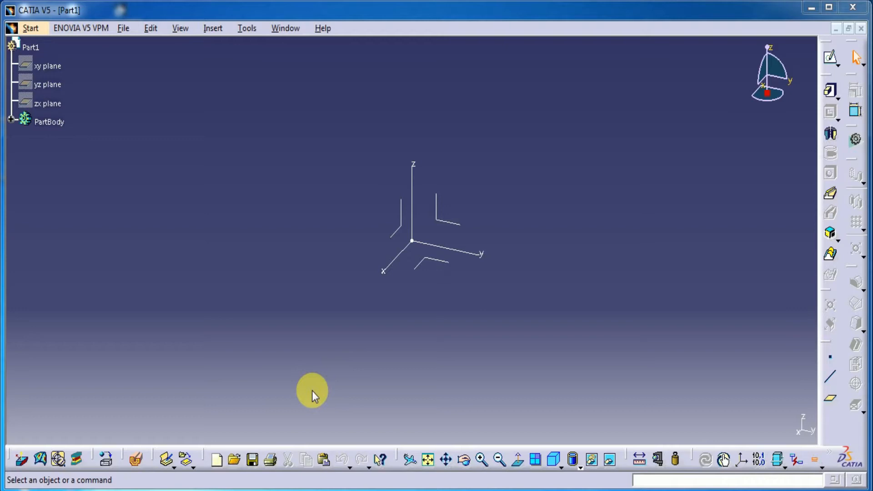
# Start a sketch on the yz plane and draw a vertical line about 79 mm long on the positive y side of the origin
pyautogui.click(444, 220)
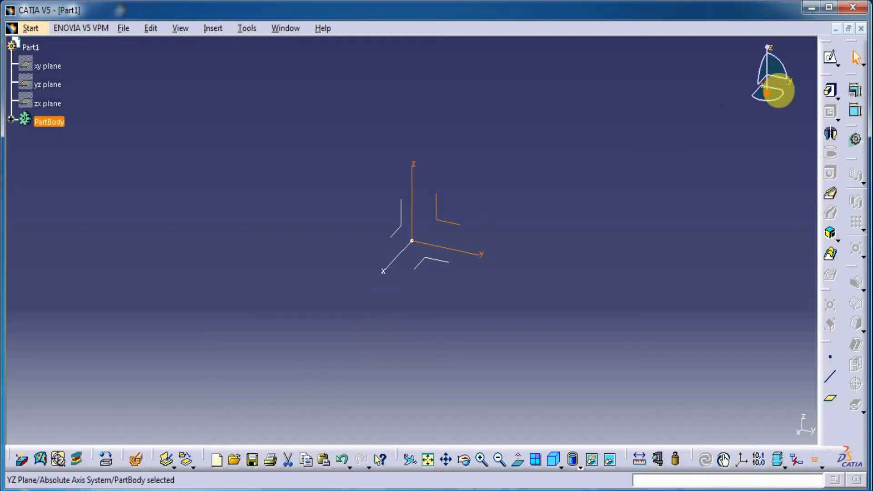
pyautogui.click(830, 56)
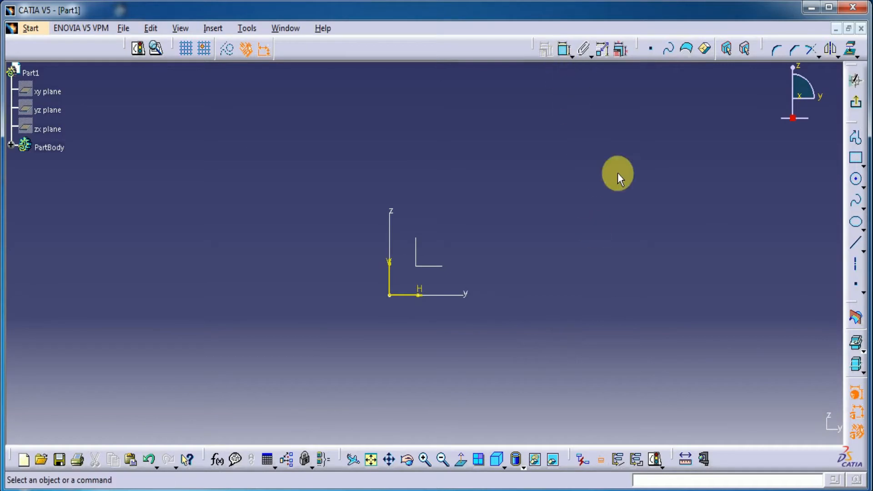
pyautogui.click(854, 243)
pyautogui.click(593, 213)
pyautogui.click(594, 338)
# Dimension the vertical line's length and set it to 14.14 mm
pyautogui.click(564, 50)
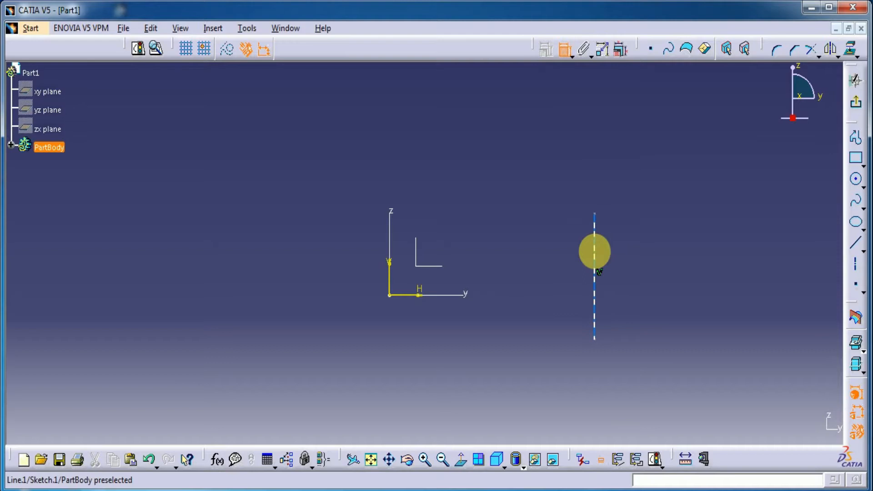
pyautogui.click(592, 249)
pyautogui.click(657, 253)
pyautogui.doubleClick(659, 254)
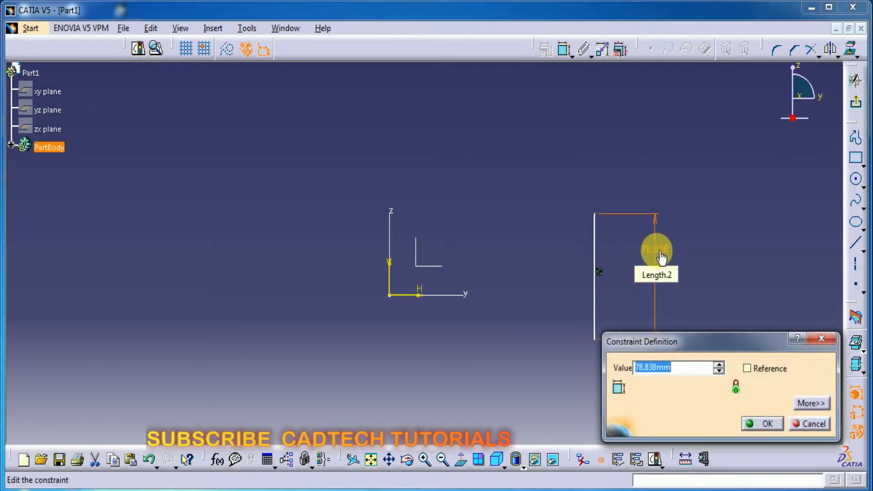
pyautogui.write('14.1')
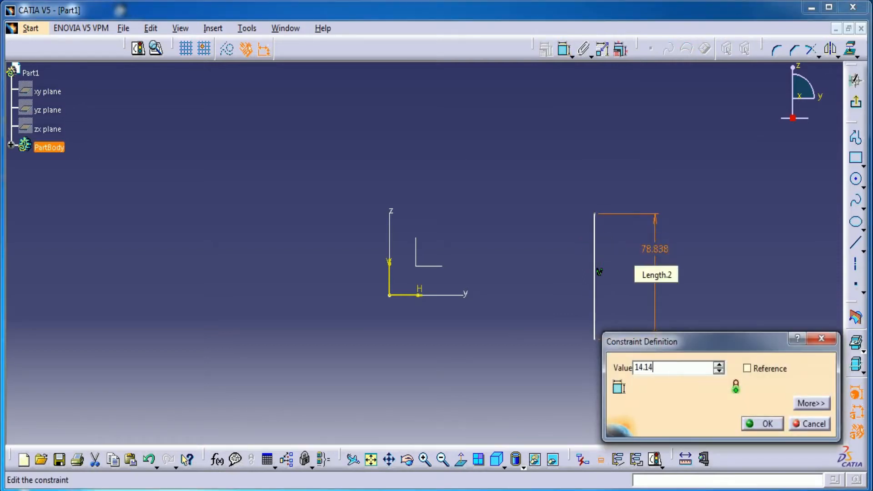
pyautogui.write('4')
pyautogui.press('Return')
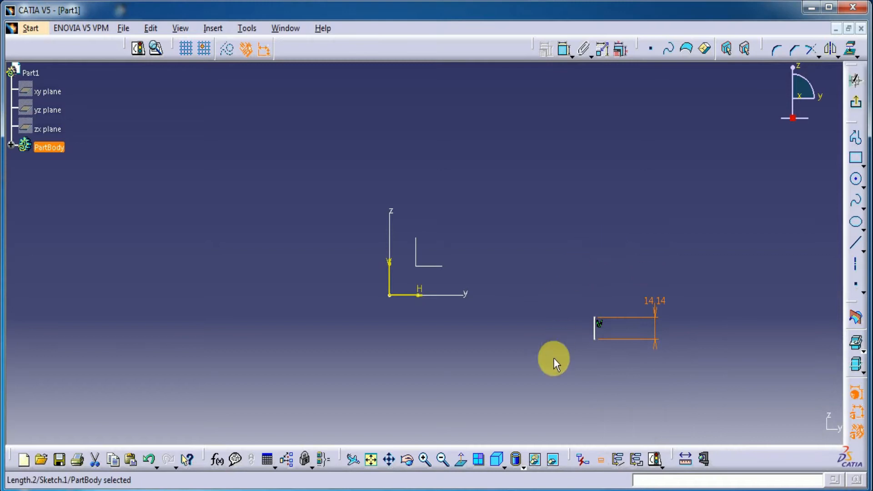
# Constrain the vertical line's two endpoints to be symmetric about the horizontal axis
pyautogui.click(564, 48)
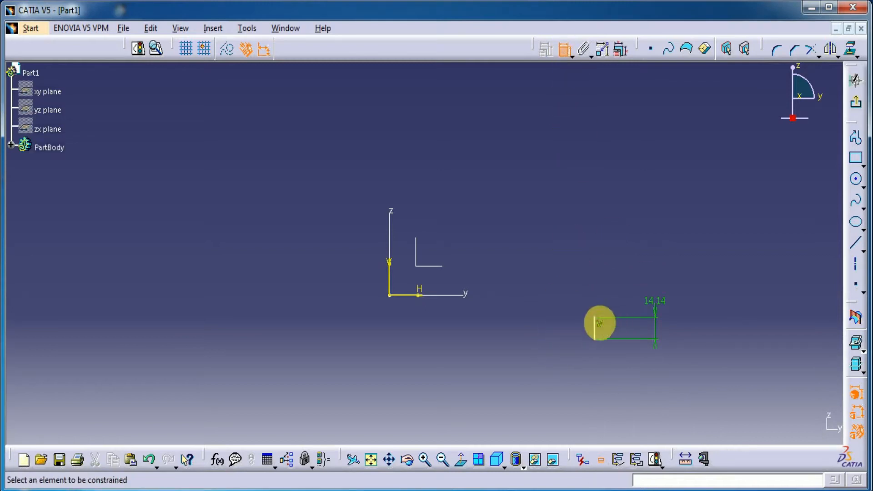
pyautogui.click(596, 343)
pyautogui.rightClick(487, 352)
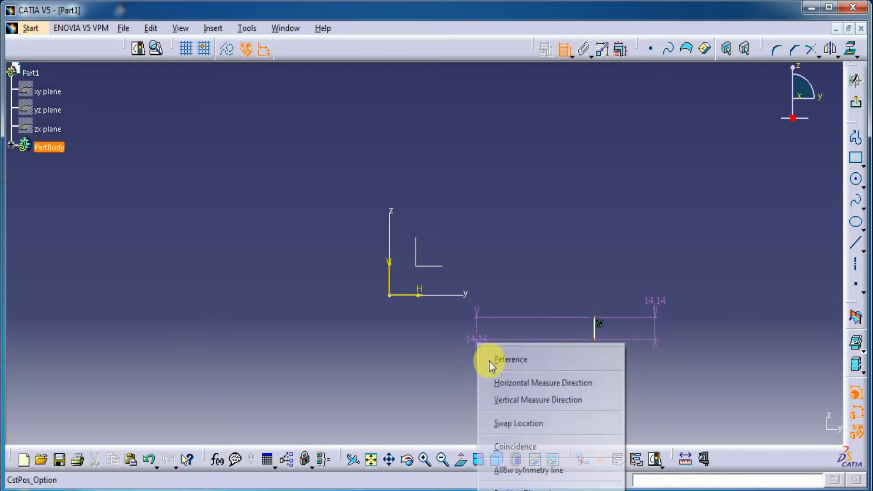
pyautogui.click(500, 468)
pyautogui.click(419, 295)
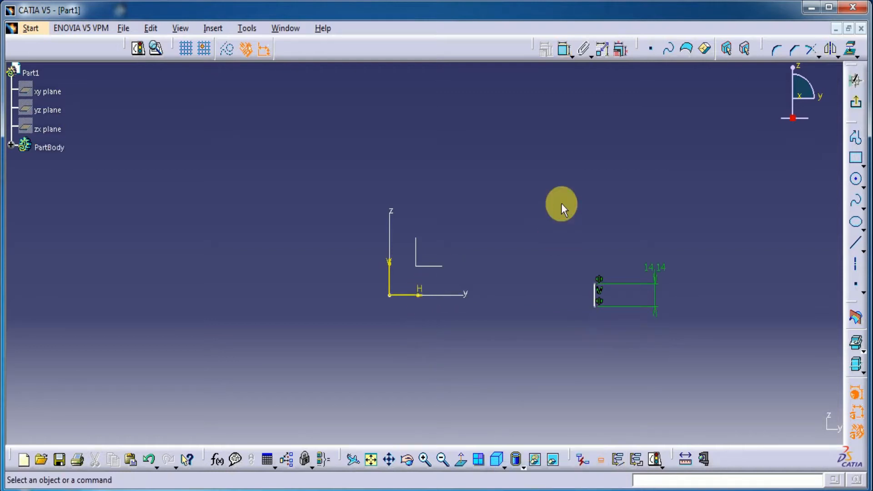
# Dimension the distance between the vertical line and the vertical axis and set it to 14 mm
pyautogui.click(564, 49)
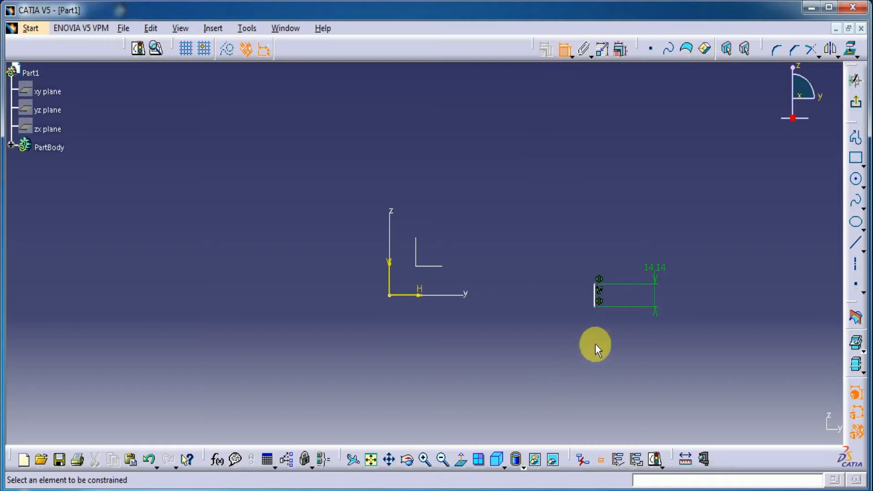
pyautogui.click(592, 300)
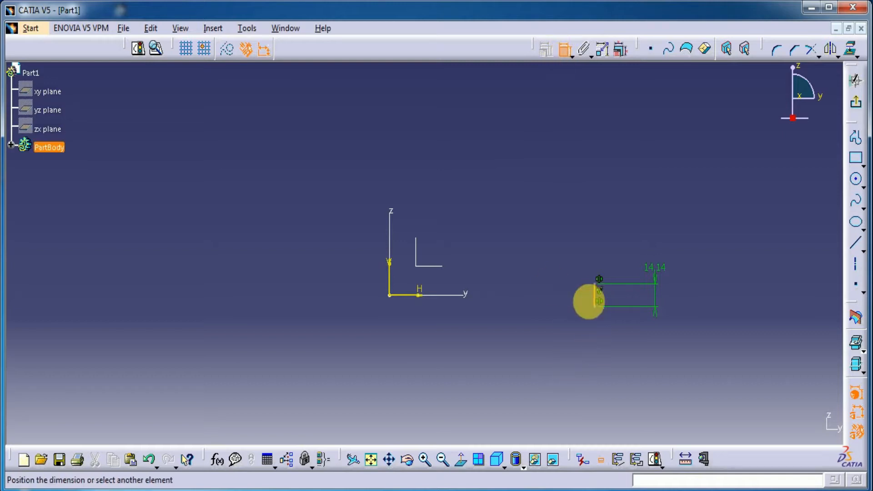
pyautogui.click(393, 284)
pyautogui.click(454, 183)
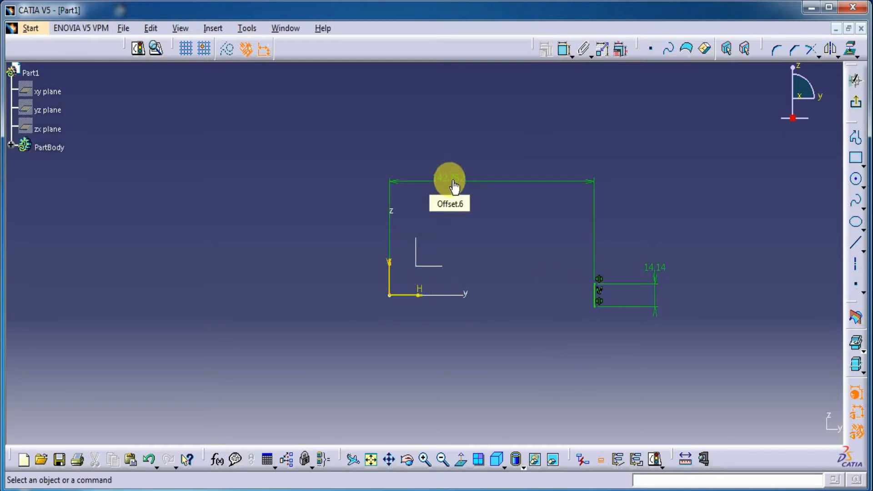
pyautogui.doubleClick(453, 184)
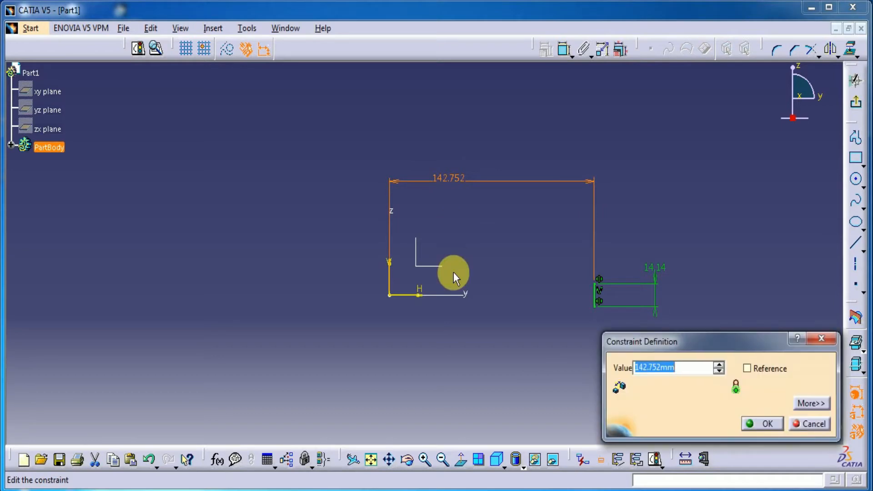
pyautogui.press('Return')
pyautogui.click(468, 333)
# Move the 14.14 mm length dimension closer to the vertical line
pyautogui.moveTo(415, 364); pyautogui.dragTo(430, 259, button='middle')
pyautogui.moveTo(432, 298); pyautogui.dragTo(639, 10, button='middle')
pyautogui.moveTo(583, 217)
pyautogui.mouseDown(button='middle')
pyautogui.moveTo(436, 288)
pyautogui.moveTo(436, 238)
pyautogui.moveTo(444, 356)
pyautogui.moveTo(499, 366)
pyautogui.moveTo(510, 447)
pyautogui.mouseUp(button='middle')
pyautogui.moveTo(403, 209); pyautogui.dragTo(398, 370)
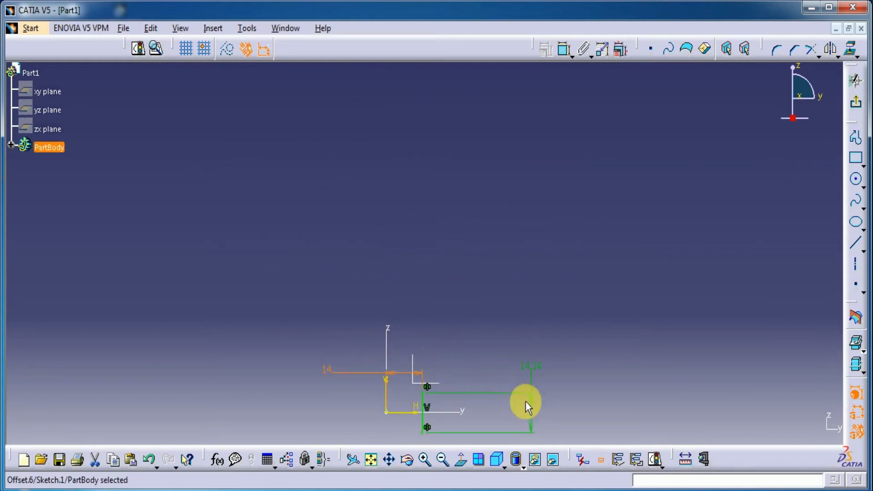
pyautogui.moveTo(530, 411); pyautogui.dragTo(458, 417)
pyautogui.moveTo(522, 402)
pyautogui.mouseDown(button='middle')
pyautogui.moveTo(510, 238)
pyautogui.moveTo(527, 259)
pyautogui.moveTo(494, 162)
pyautogui.mouseUp(button='middle')
pyautogui.moveTo(509, 195); pyautogui.dragTo(468, 153, button='middle')
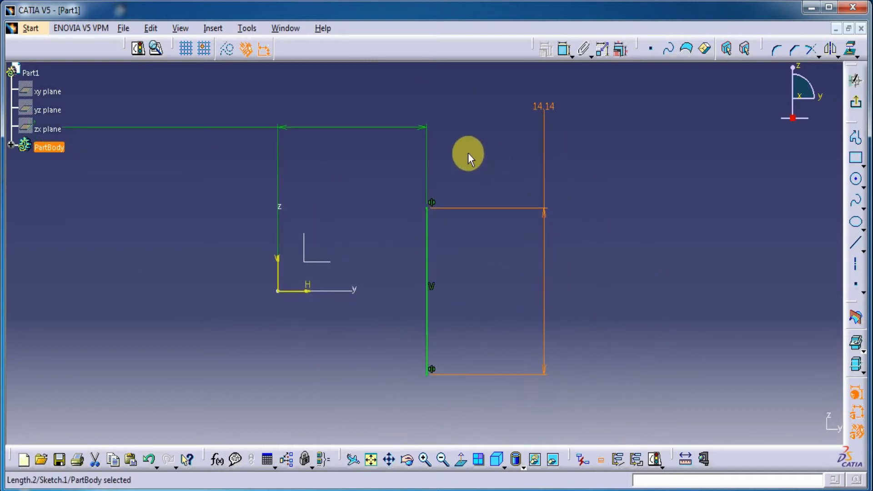
# Draw a second vertical line about 14 mm long to the right of the first, level with its ends
pyautogui.click(856, 243)
pyautogui.click(520, 208)
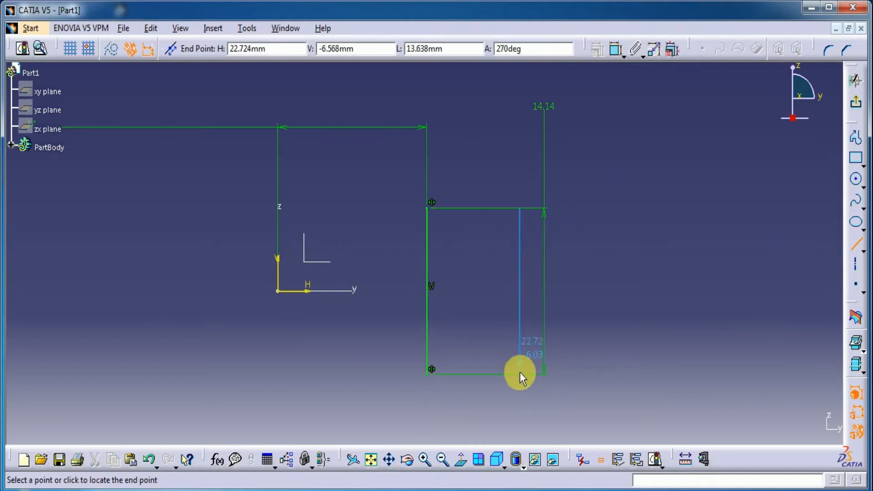
pyautogui.click(525, 380)
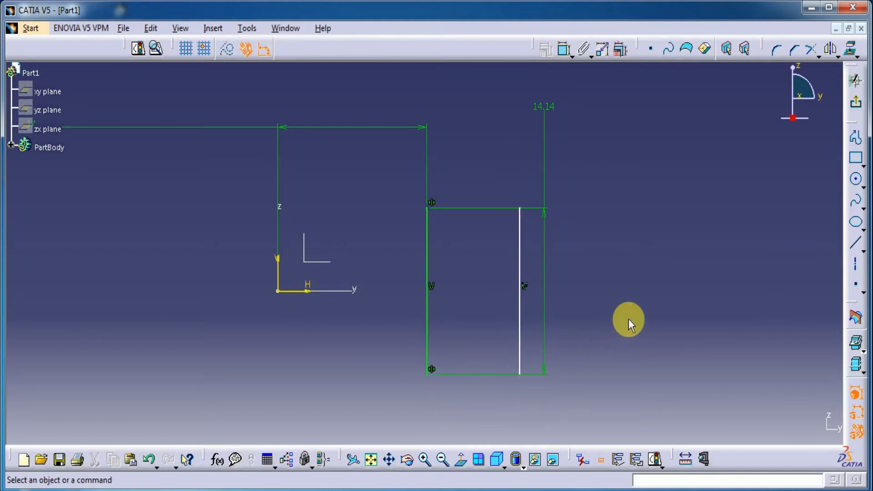
# Dimension the second vertical line's distance from the vertical axis and set it to 18 mm
pyautogui.click(563, 48)
pyautogui.click(520, 254)
pyautogui.click(279, 275)
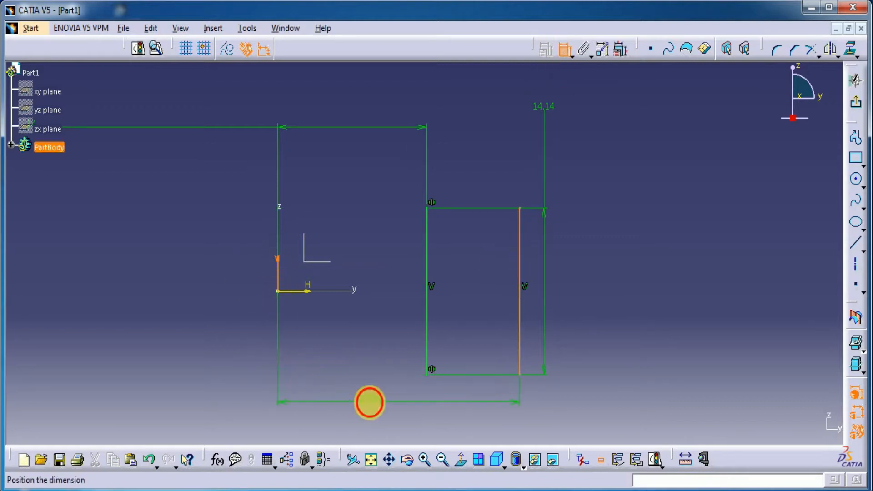
pyautogui.doubleClick(369, 402)
pyautogui.write('1')
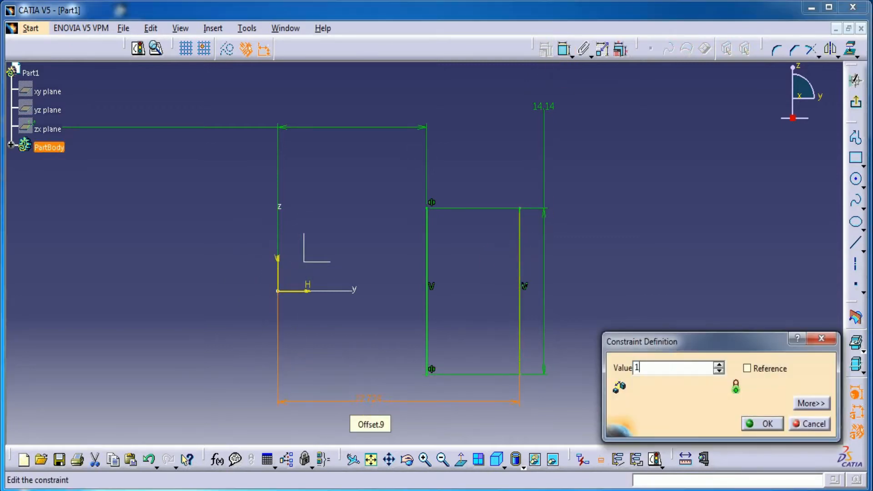
pyautogui.press('Return')
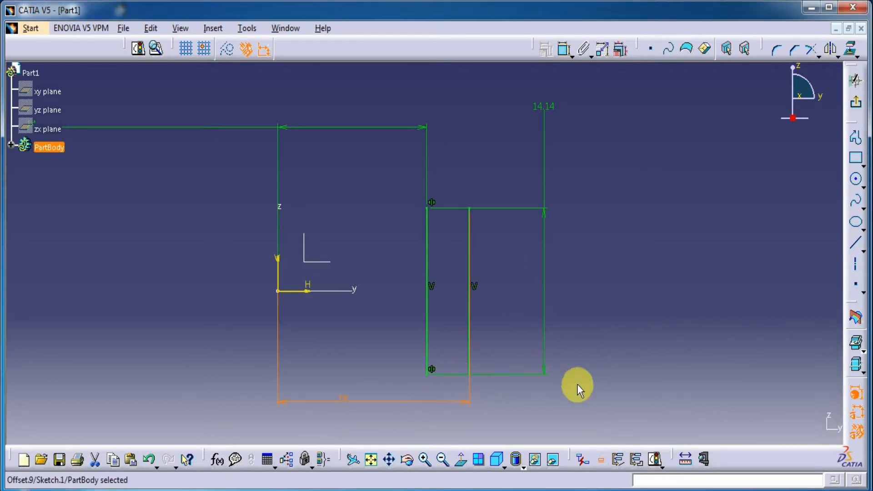
pyautogui.click(550, 402)
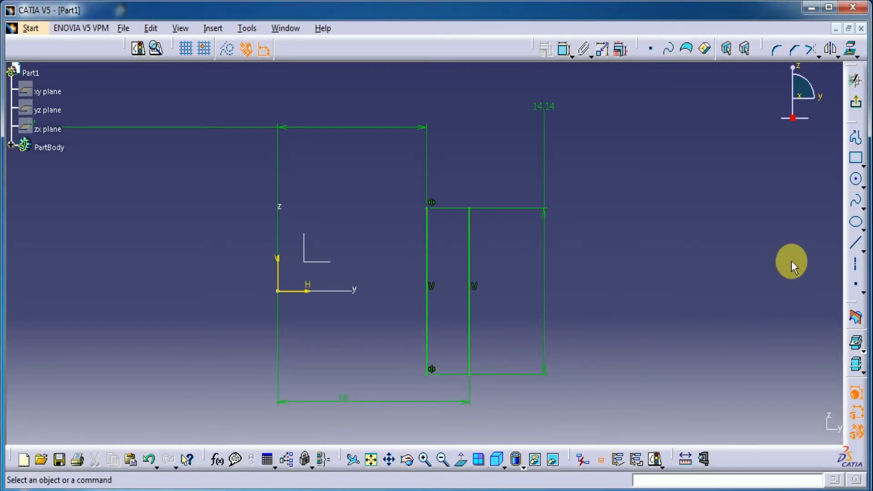
# Connect the upper and lower ends of the two vertical lines with horizontal lines to form a rectangular profile
pyautogui.click(855, 243)
pyautogui.click(427, 208)
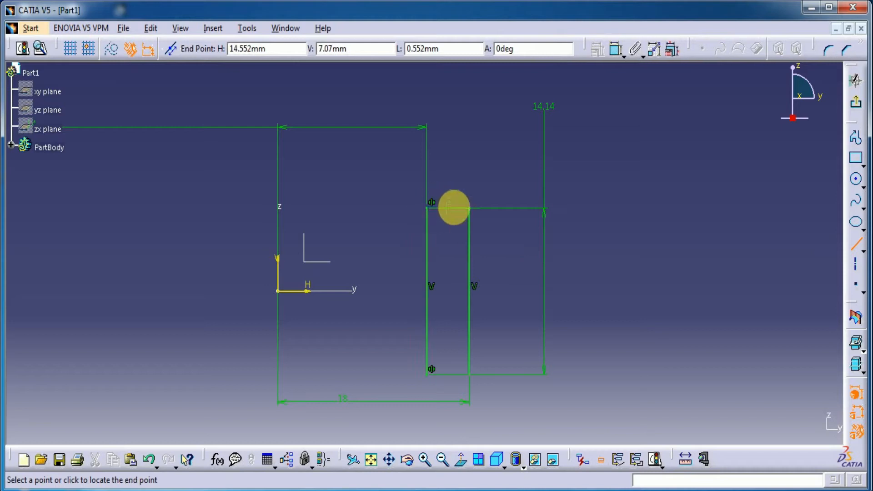
pyautogui.click(469, 208)
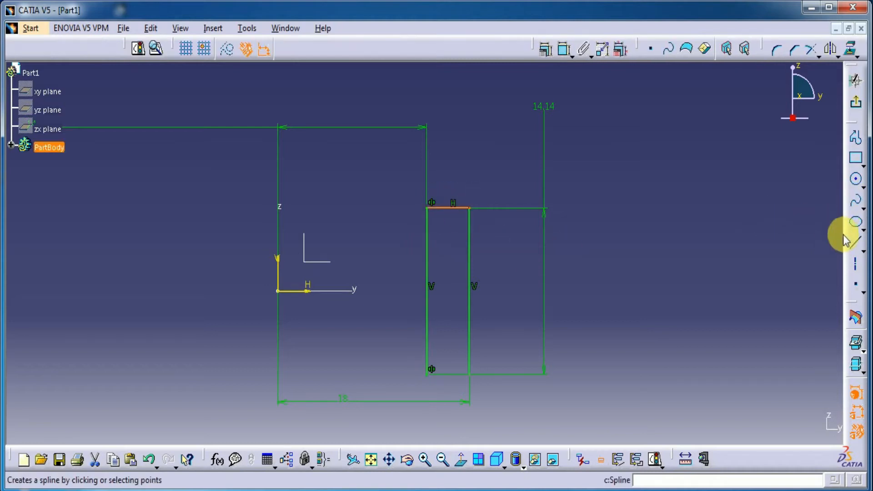
pyautogui.click(855, 242)
pyautogui.click(427, 375)
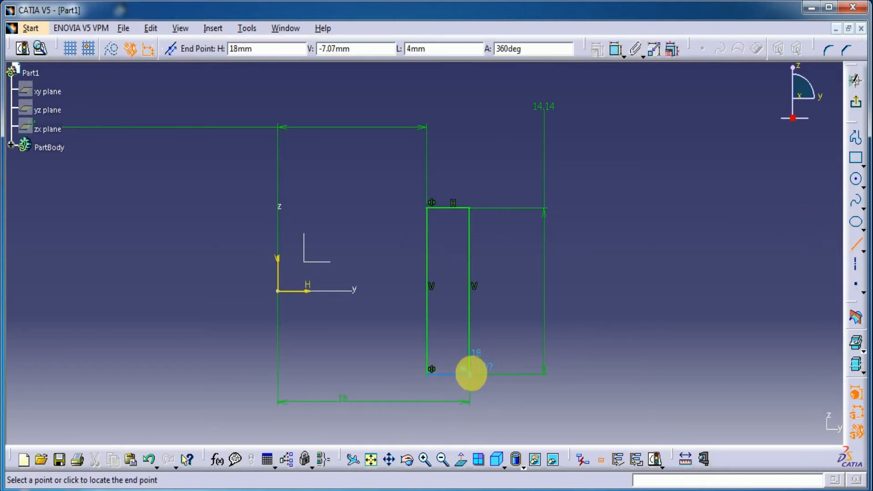
pyautogui.click(469, 374)
# Quick-trim the part of the lower horizontal line that extends past the outer vertical line
pyautogui.moveTo(512, 387)
pyautogui.keyDown('ctrl'); pyautogui.mouseDown(button='middle')
pyautogui.moveTo(511, 286)
pyautogui.moveTo(454, 197)
pyautogui.mouseUp(button='middle'); pyautogui.keyUp('ctrl')
pyautogui.moveTo(461, 375)
pyautogui.keyDown('ctrl'); pyautogui.mouseDown(button='middle')
pyautogui.moveTo(483, 337)
pyautogui.moveTo(507, 156)
pyautogui.mouseUp(button='middle'); pyautogui.keyUp('ctrl')
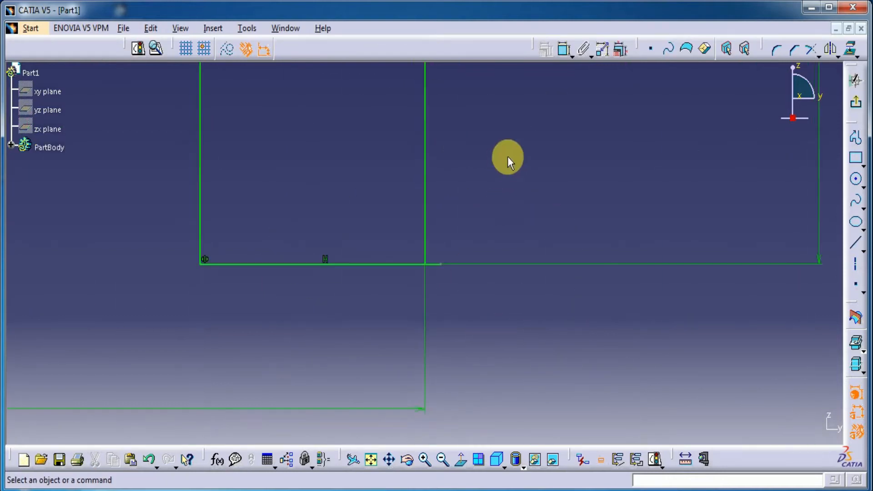
pyautogui.click(818, 57)
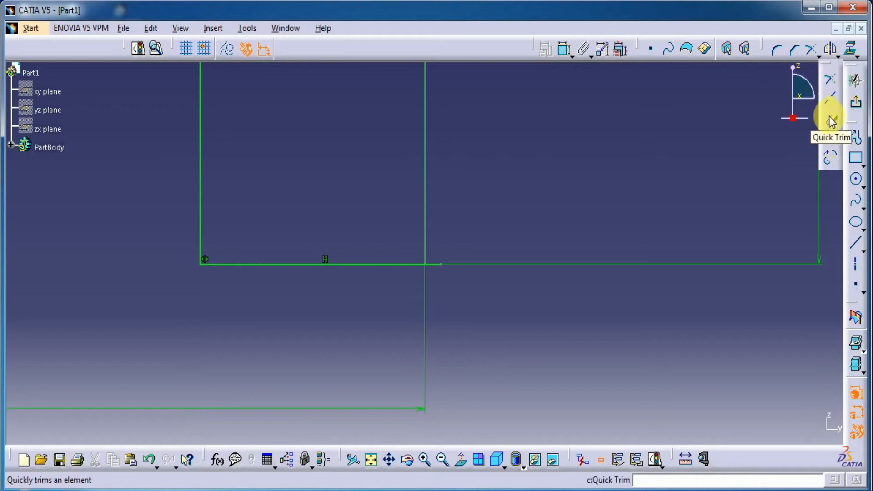
pyautogui.click(830, 118)
pyautogui.click(434, 263)
pyautogui.keyDown('ctrl'); pyautogui.moveTo(498, 195); pyautogui.dragTo(482, 363, button='middle'); pyautogui.keyUp('ctrl')
pyautogui.moveTo(568, 120); pyautogui.dragTo(536, 260, button='middle')
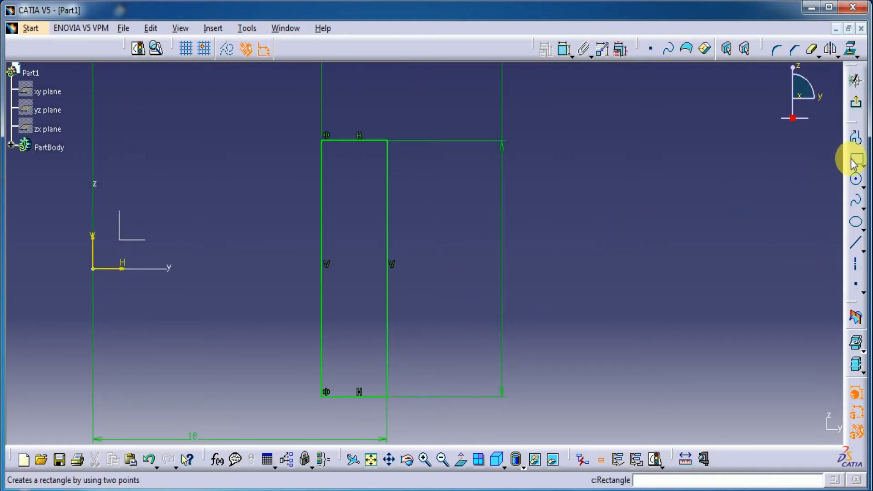
# Draw three horizontal rectangles of equal width, stacked and left-aligned with each other, to the right of the tall profile
pyautogui.click(854, 162)
pyautogui.click(411, 198)
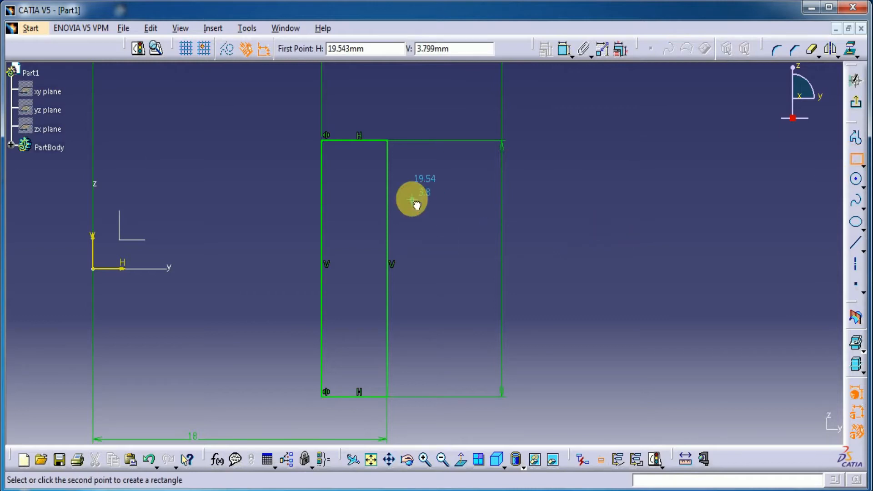
pyautogui.click(540, 213)
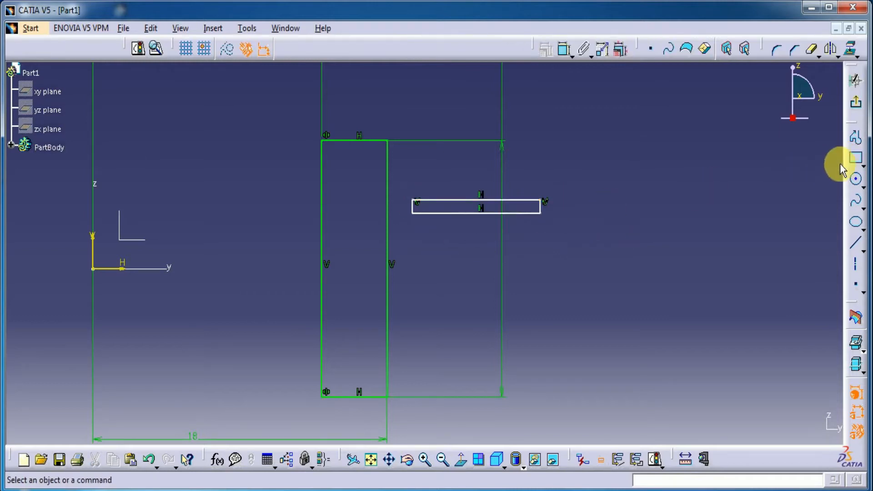
pyautogui.click(855, 158)
pyautogui.click(413, 255)
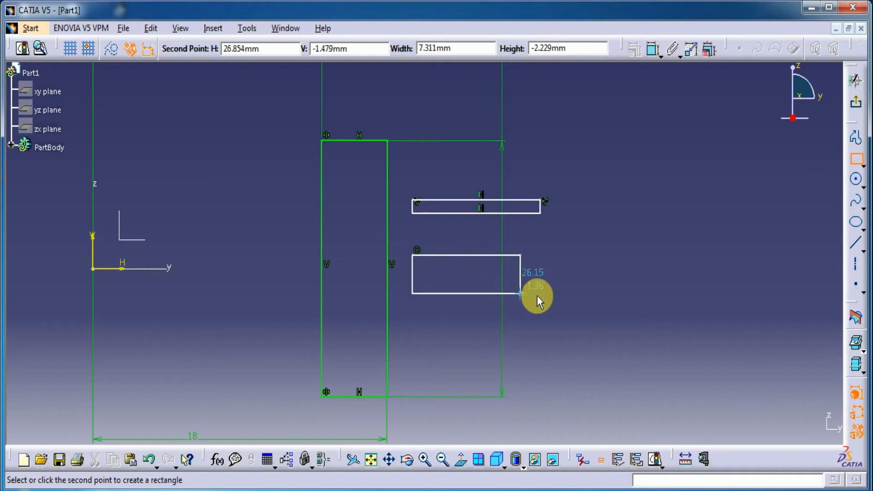
pyautogui.click(540, 288)
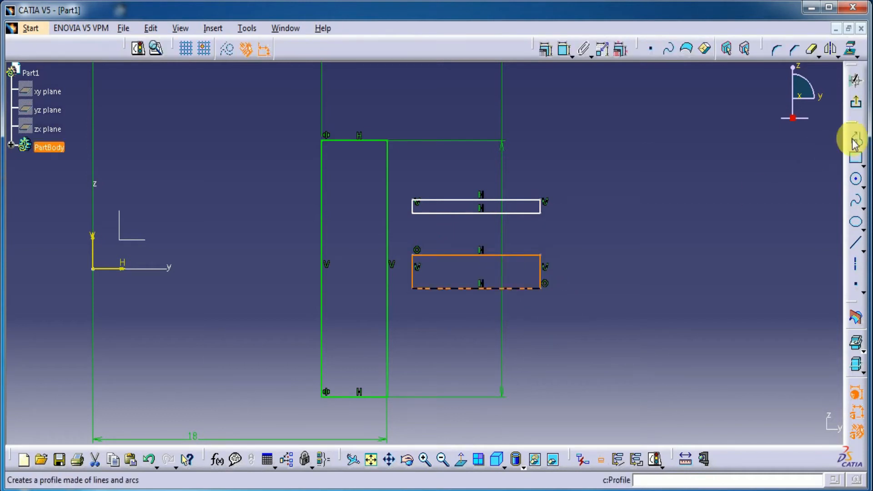
pyautogui.click(855, 158)
pyautogui.click(428, 326)
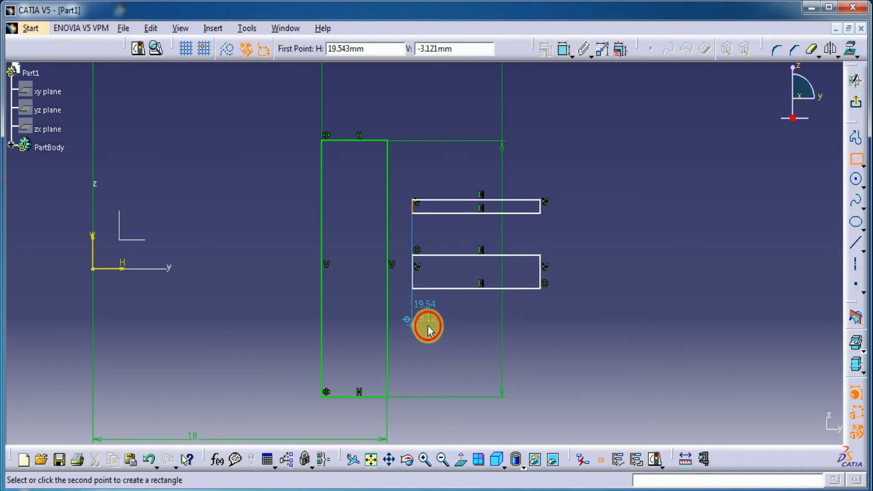
pyautogui.click(540, 342)
pyautogui.click(602, 301)
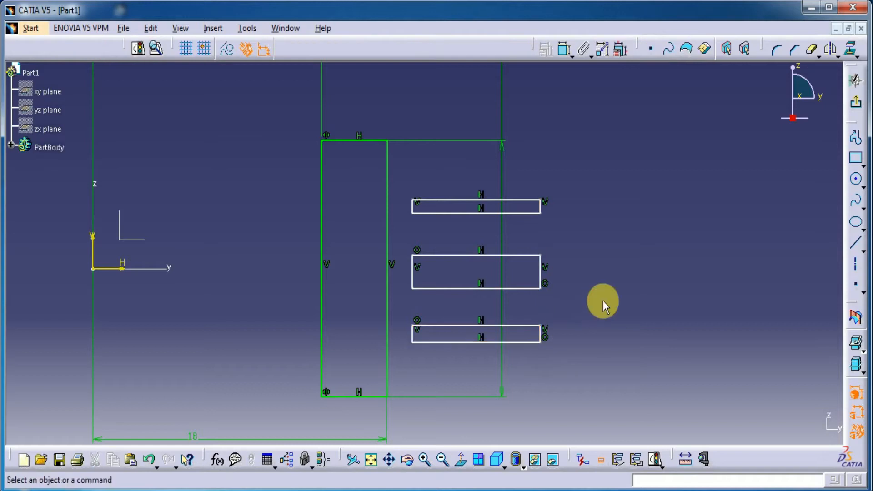
# Dimension the height of the lowest of the three small rectangles and set it to 1.57 mm
pyautogui.click(564, 48)
pyautogui.keyDown('ctrl'); pyautogui.moveTo(566, 393); pyautogui.dragTo(573, 296, button='middle'); pyautogui.keyUp('ctrl')
pyautogui.moveTo(673, 414); pyautogui.dragTo(573, 338, button='middle')
pyautogui.click(559, 344)
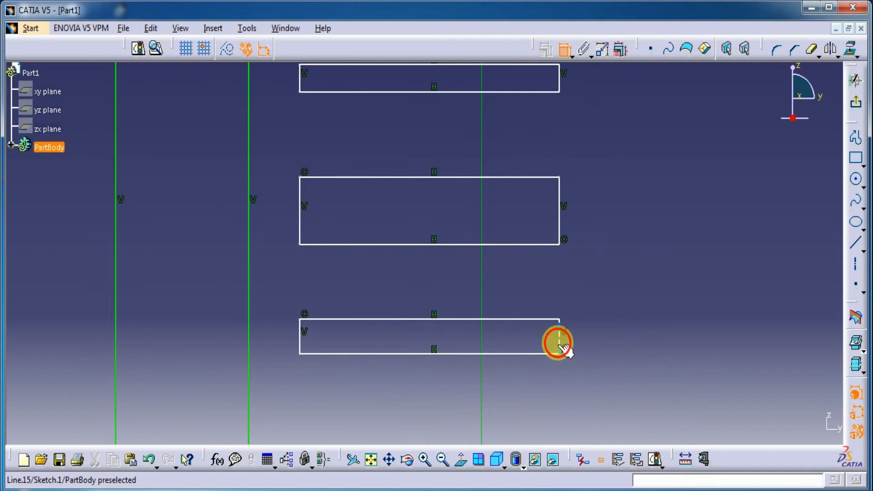
pyautogui.click(662, 341)
pyautogui.doubleClick(668, 337)
pyautogui.write('1')
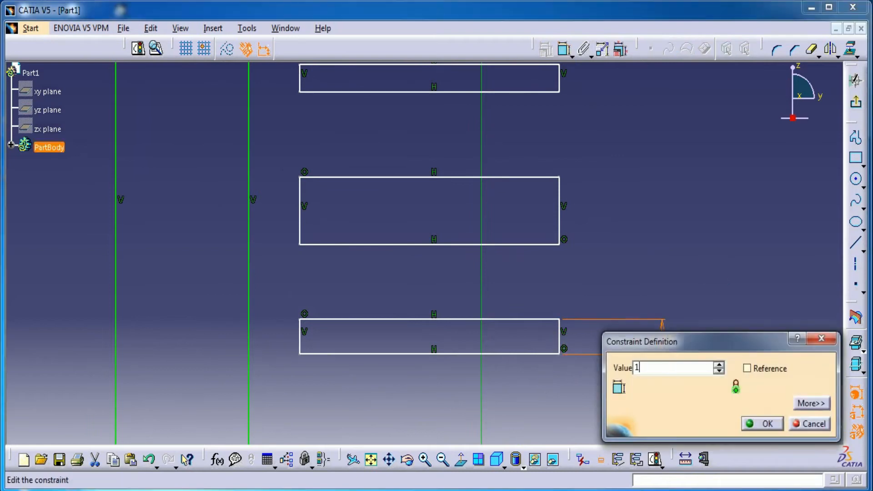
pyautogui.press('Return')
# Dimension the height of the uppermost small rectangle and set it to 1.57 mm
pyautogui.moveTo(627, 248); pyautogui.dragTo(587, 347, button='middle')
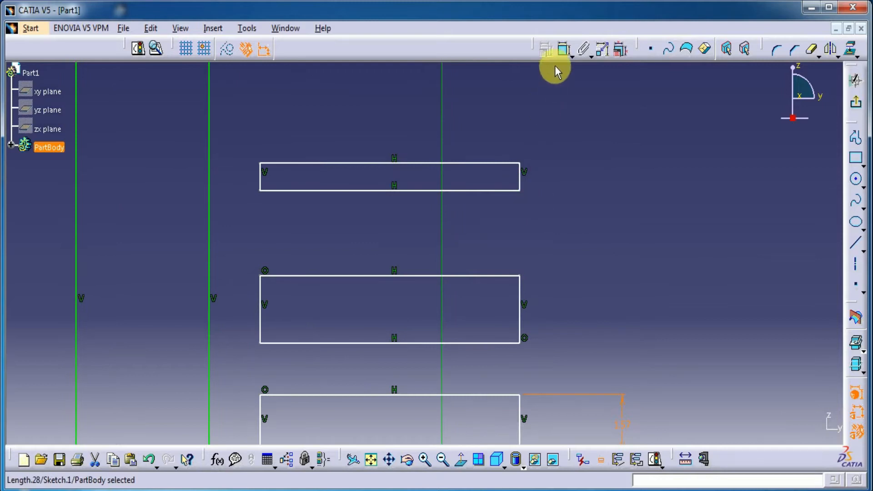
pyautogui.click(564, 49)
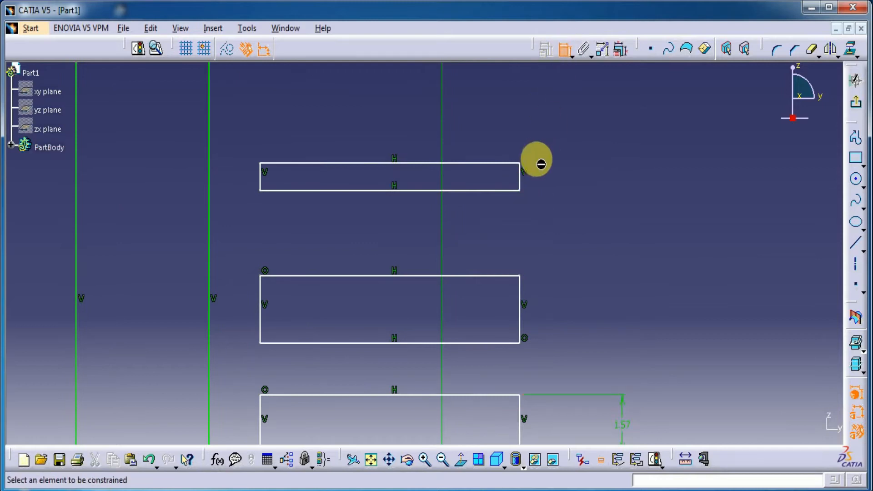
pyautogui.click(520, 183)
pyautogui.click(605, 175)
pyautogui.doubleClick(607, 173)
pyautogui.write('1')
pyautogui.press('Return')
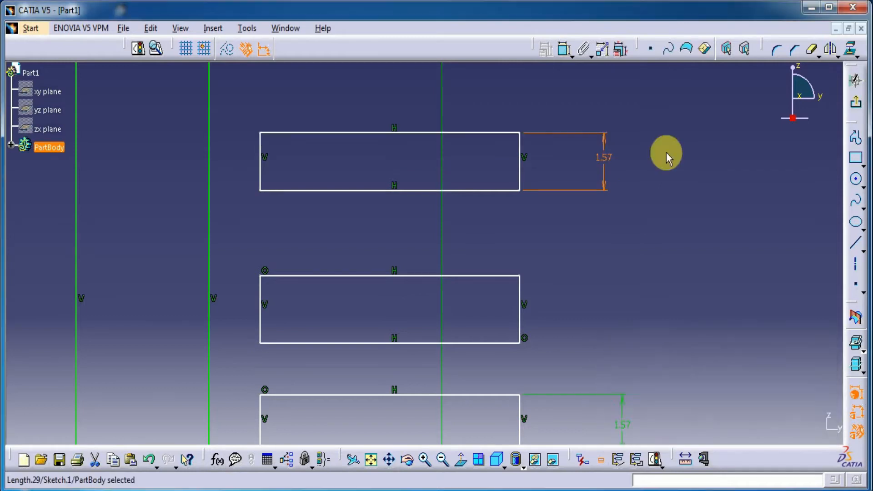
# Dimension the height of the middle rectangle and set it to 4.72 mm
pyautogui.moveTo(657, 223)
pyautogui.keyDown('ctrl'); pyautogui.mouseDown(button='middle')
pyautogui.moveTo(666, 267)
pyautogui.moveTo(657, 207)
pyautogui.mouseUp(button='middle'); pyautogui.keyUp('ctrl')
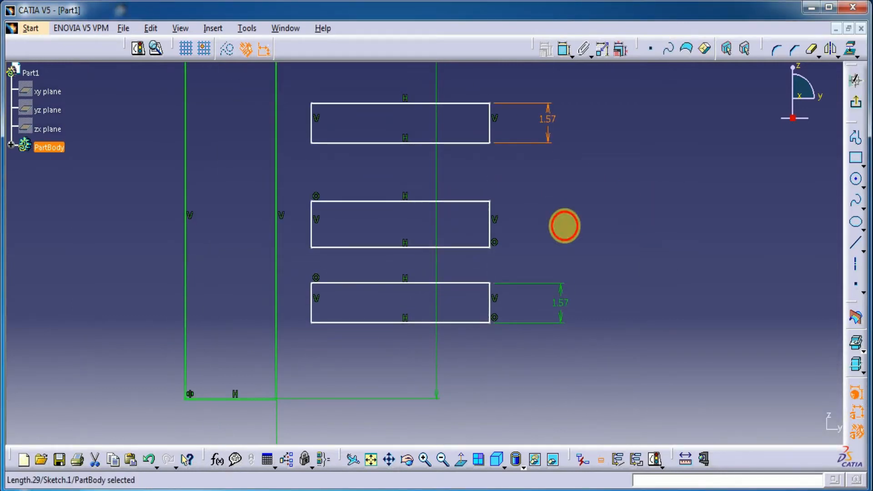
pyautogui.click(565, 50)
pyautogui.click(490, 228)
pyautogui.doubleClick(550, 228)
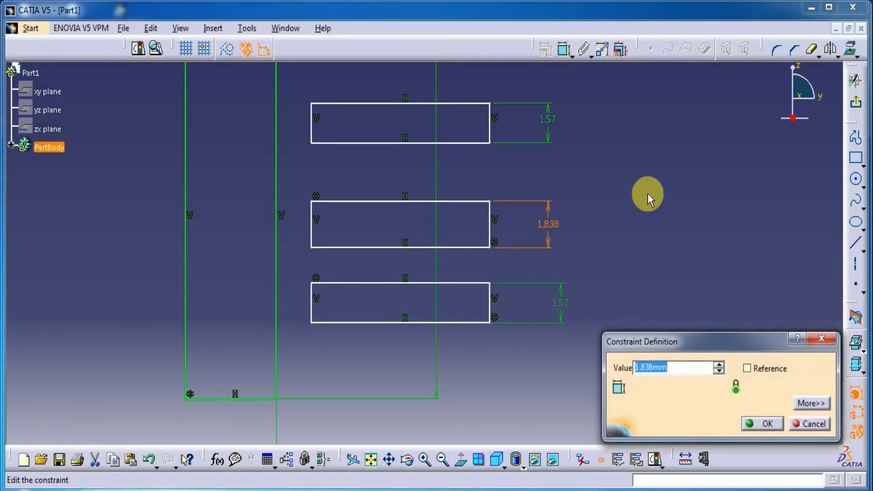
pyautogui.write('4.72')
pyautogui.press('Return')
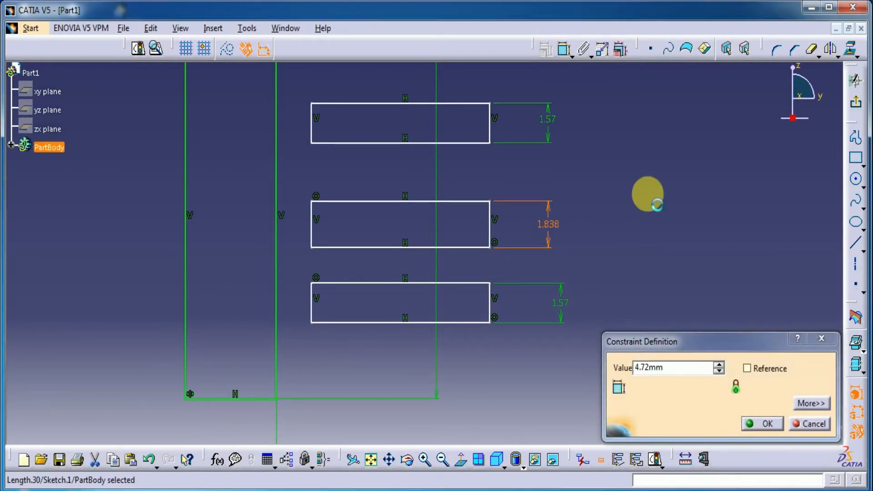
# Dimension the lowest rectangle's lower edge from the tall profile's bottom line and set the distance to 1.57 mm
pyautogui.moveTo(647, 192); pyautogui.dragTo(634, 253, button='middle')
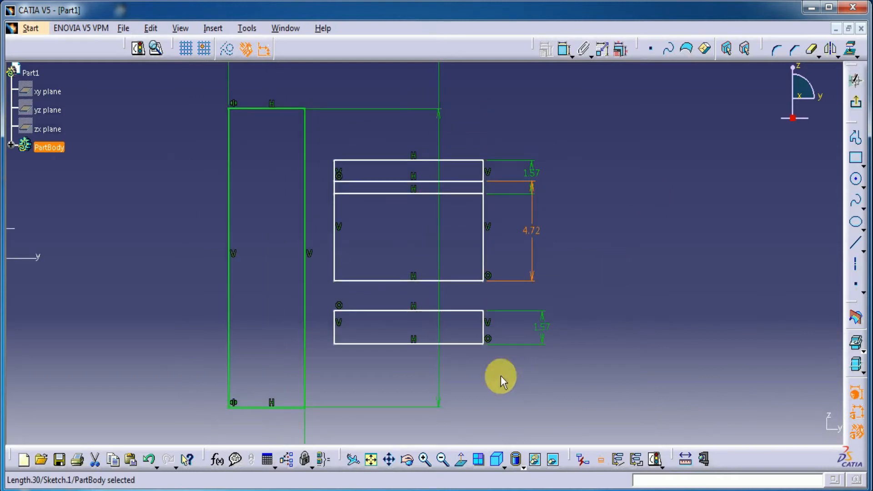
pyautogui.click(564, 49)
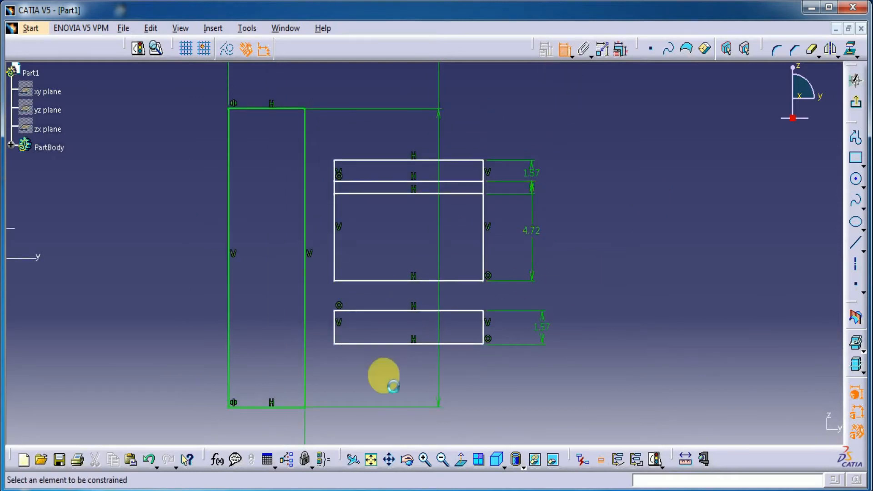
pyautogui.click(386, 344)
pyautogui.click(284, 407)
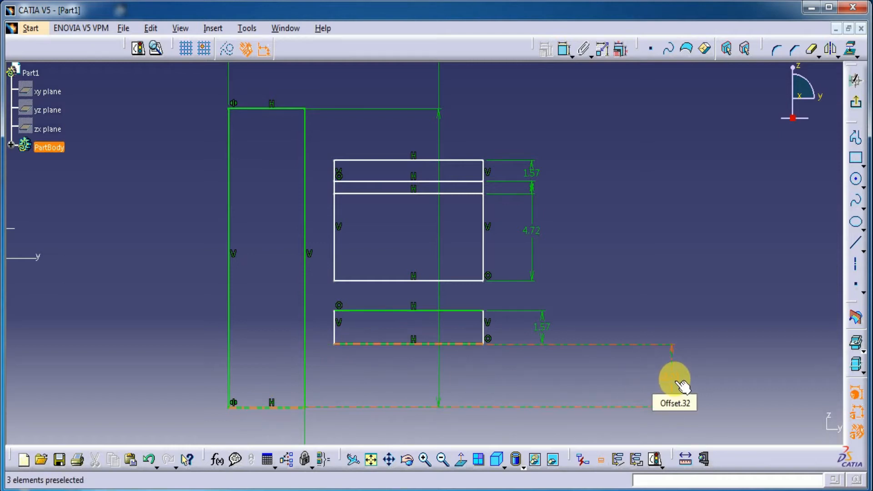
pyautogui.doubleClick(677, 384)
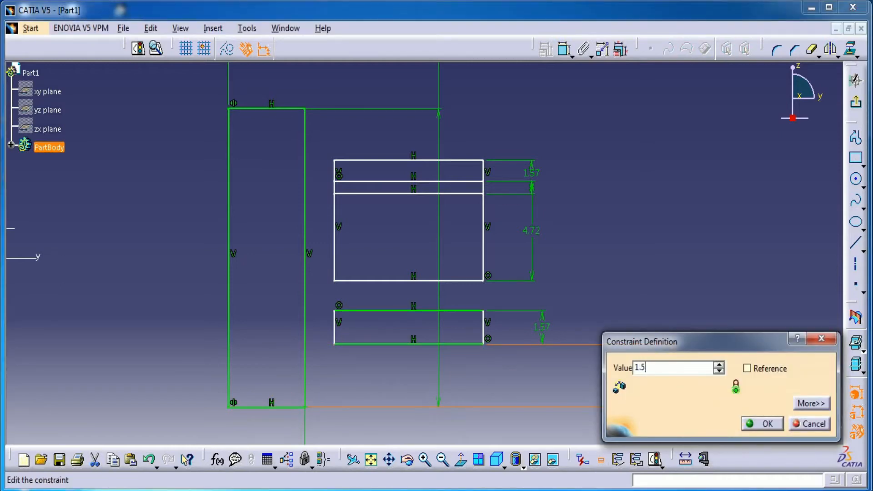
pyautogui.click(755, 422)
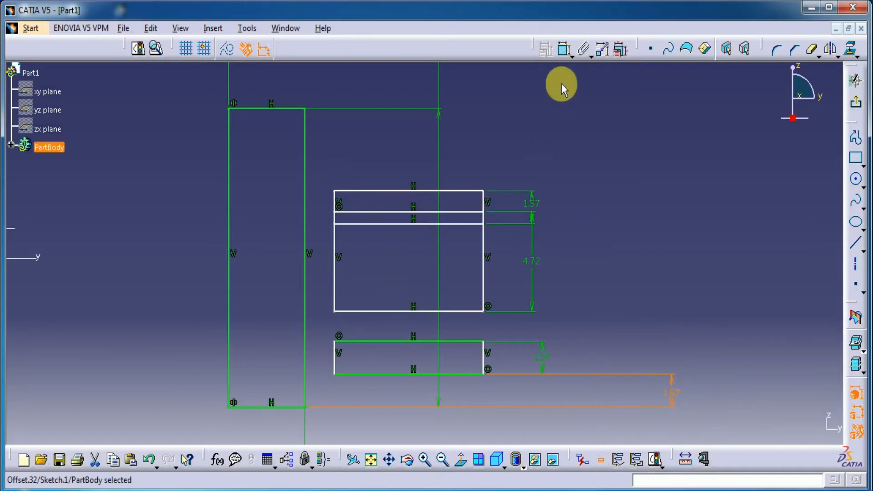
# Dimension the middle rectangle's lower edge from the tall profile's bottom line and set the distance to 4.71 mm
pyautogui.click(459, 311)
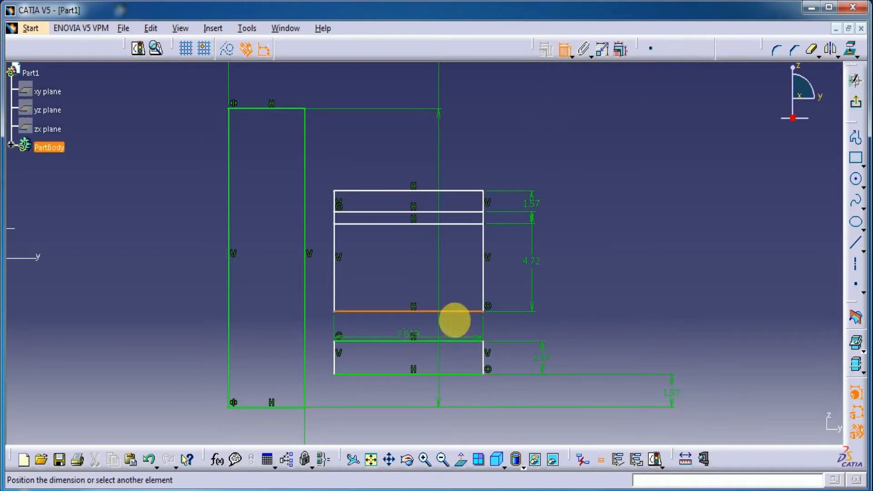
pyautogui.click(285, 405)
pyautogui.click(610, 356)
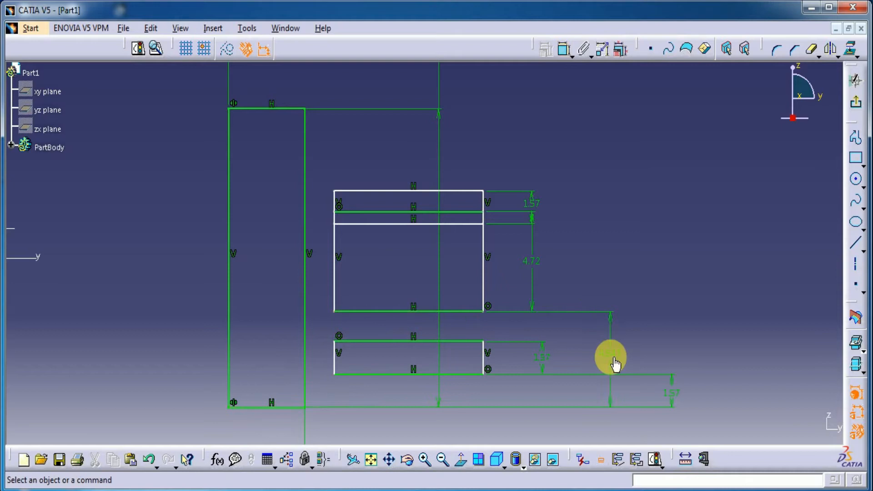
pyautogui.doubleClick(614, 362)
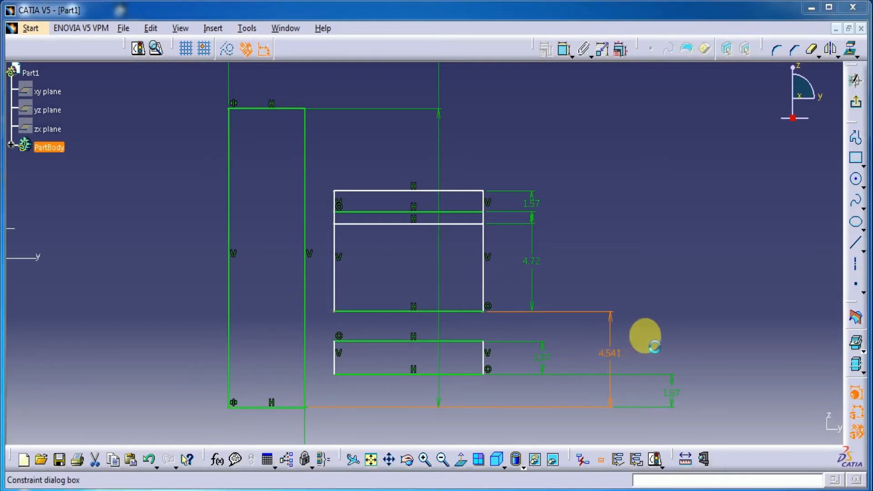
pyautogui.write('4.71')
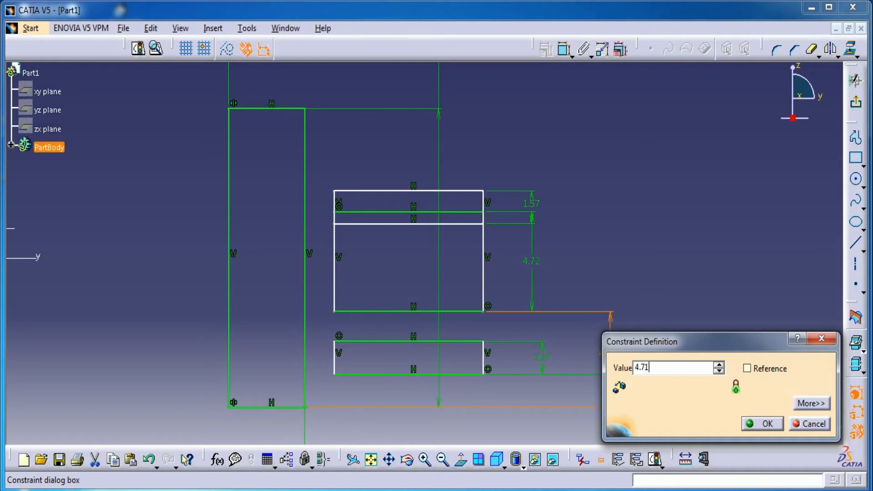
pyautogui.press('Return')
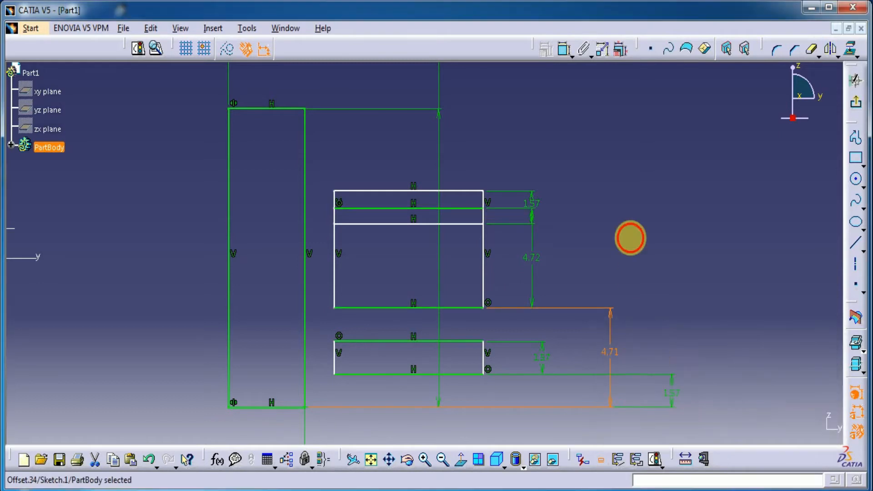
# Move the upper rectangle clear of the middle one and set its lower edge 11 mm from the tall profile's bottom line
pyautogui.moveTo(474, 210); pyautogui.dragTo(462, 175)
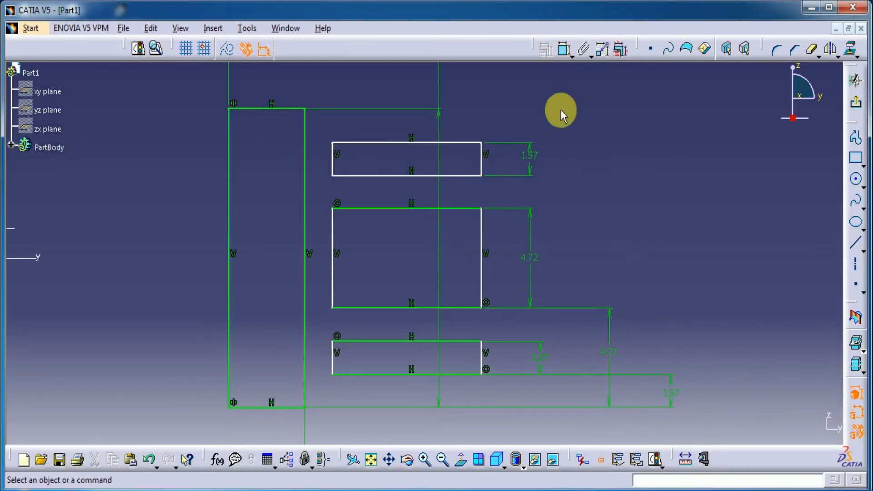
pyautogui.click(563, 49)
pyautogui.click(468, 175)
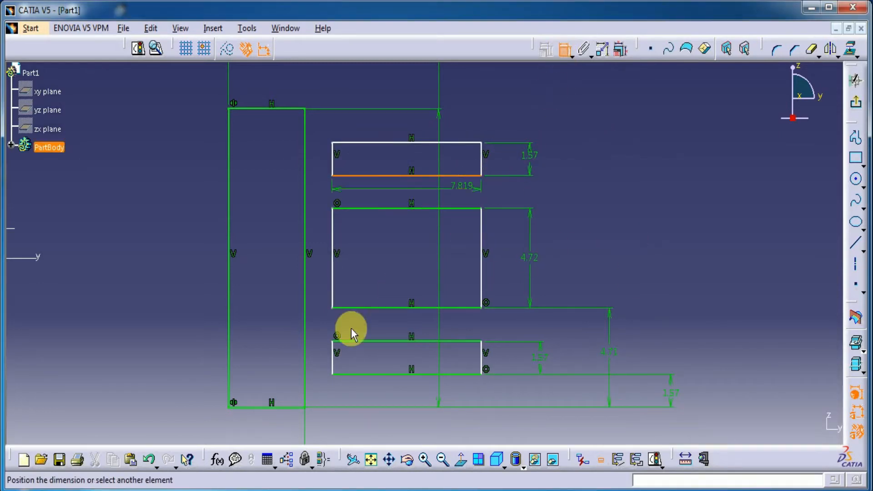
pyautogui.click(289, 406)
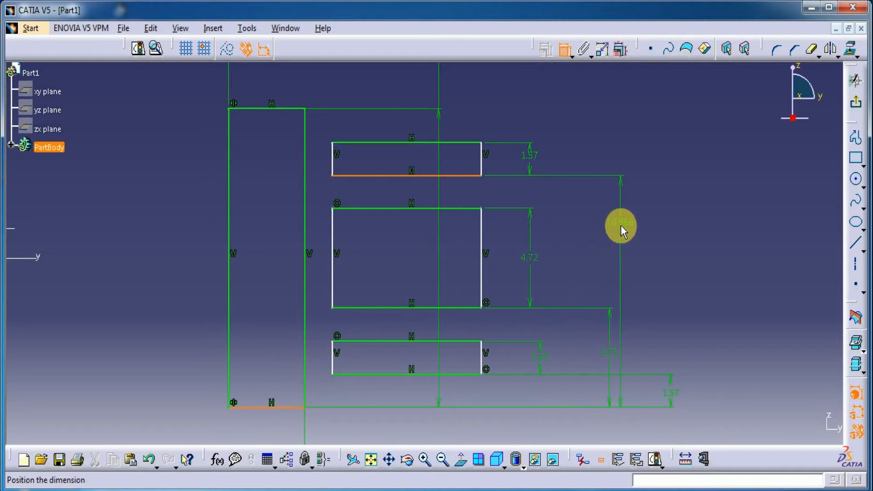
pyautogui.click(620, 225)
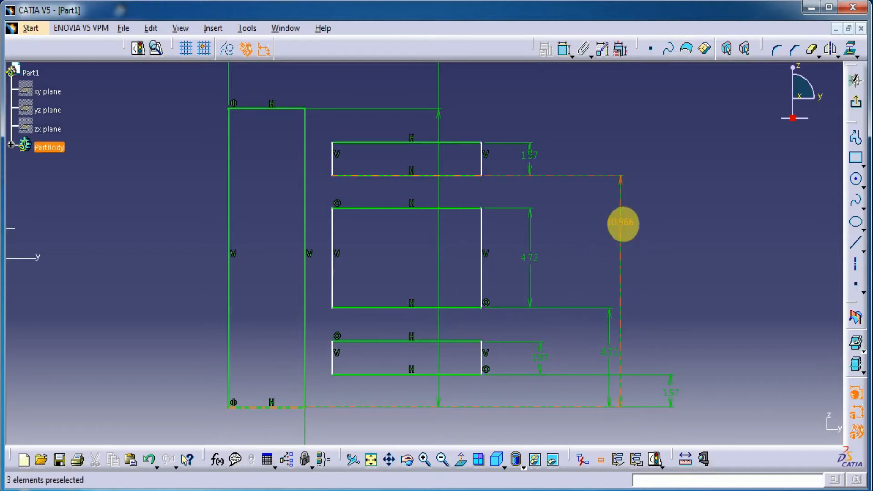
pyautogui.doubleClick(625, 233)
pyautogui.write('11mm')
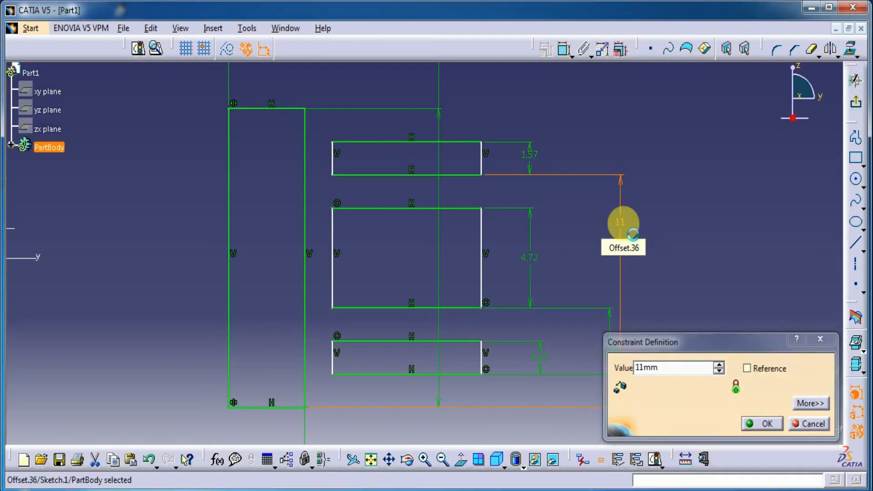
pyautogui.press('Return')
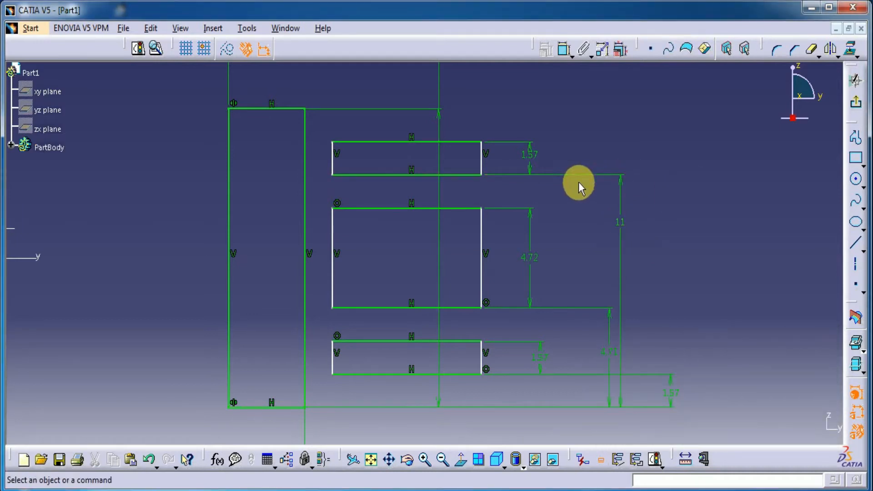
# Make the lowest rectangle's inner vertical edge coincident with the tall profile's outer vertical line
pyautogui.click(563, 49)
pyautogui.click(333, 360)
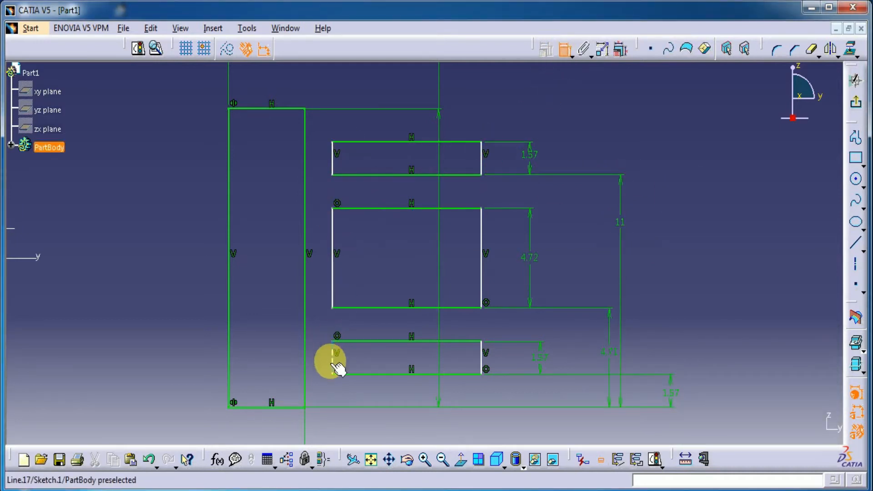
pyautogui.click(305, 363)
pyautogui.rightClick(365, 92)
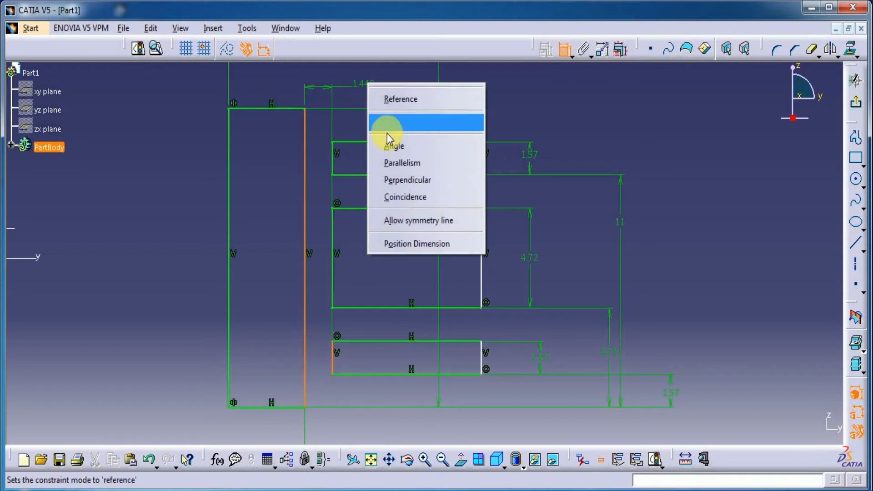
pyautogui.click(403, 197)
# Dimension the middle rectangle's outer vertical edge from the vertical axis and set the distance to 49/2 (24.5 mm)
pyautogui.moveTo(589, 127)
pyautogui.mouseDown(button='middle')
pyautogui.moveTo(586, 232)
pyautogui.moveTo(621, 220)
pyautogui.mouseUp(button='middle')
pyautogui.click(564, 51)
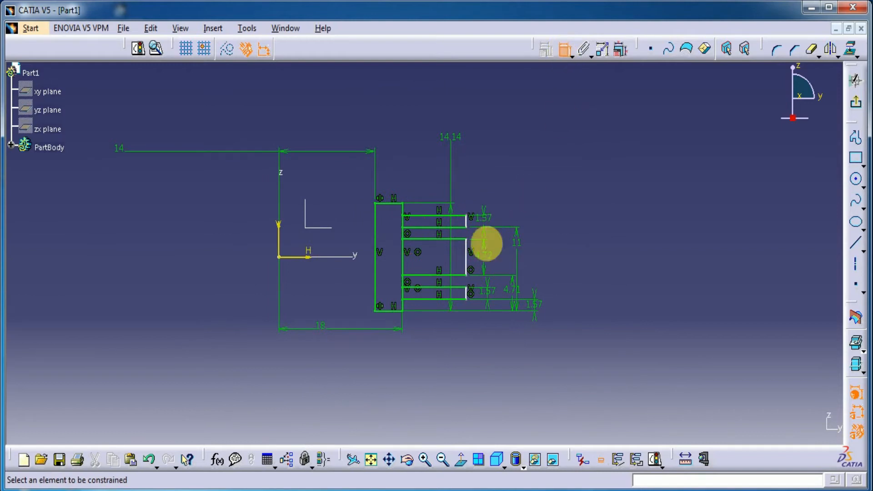
pyautogui.click(466, 256)
pyautogui.click(277, 242)
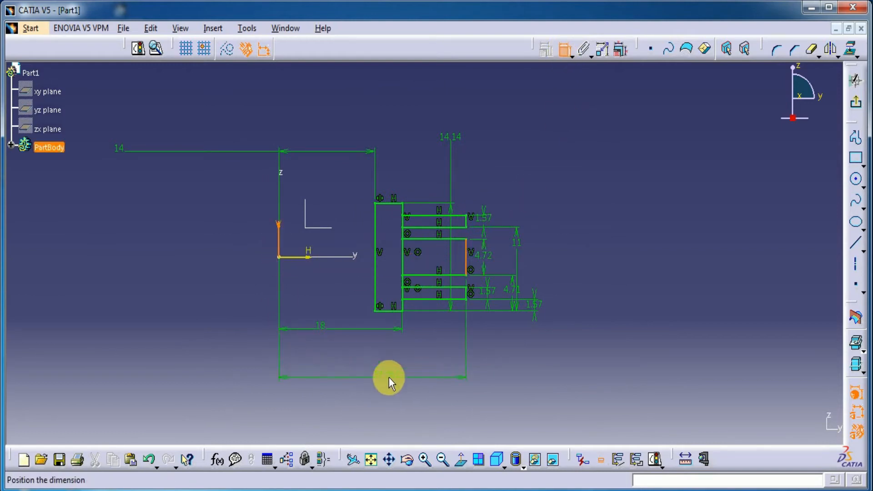
pyautogui.click(389, 377)
pyautogui.doubleClick(465, 376)
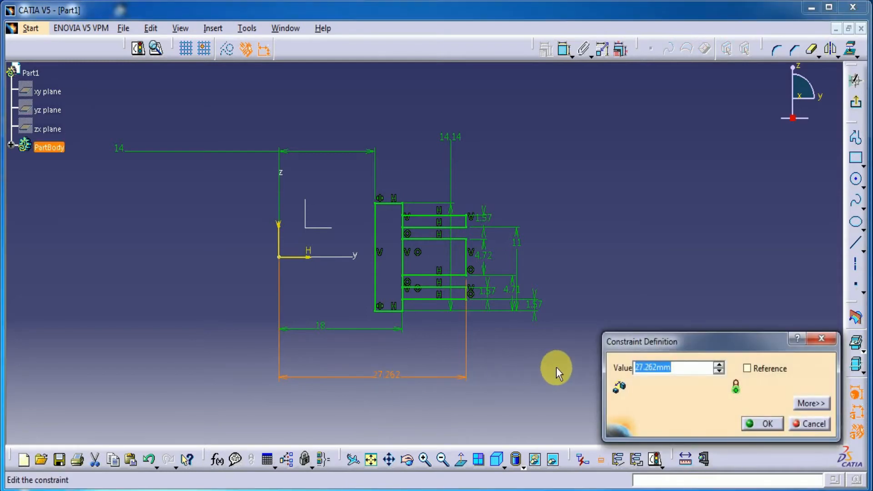
pyautogui.write('49/2')
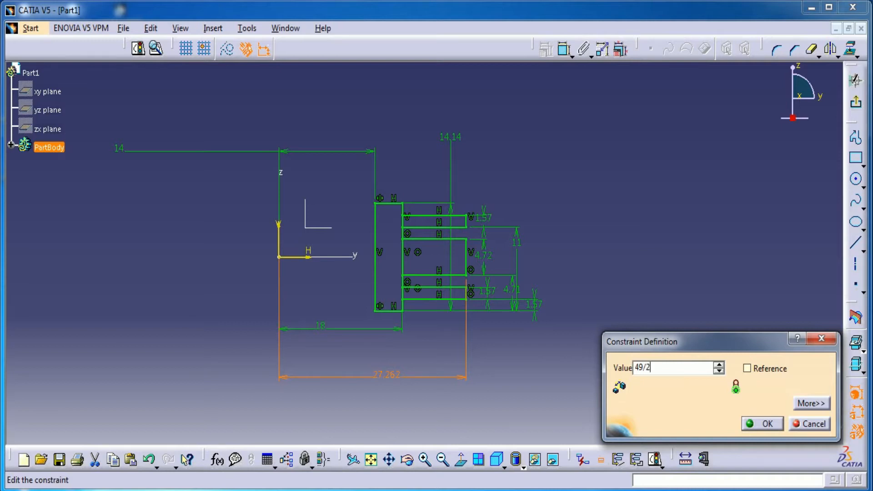
pyautogui.press('Return')
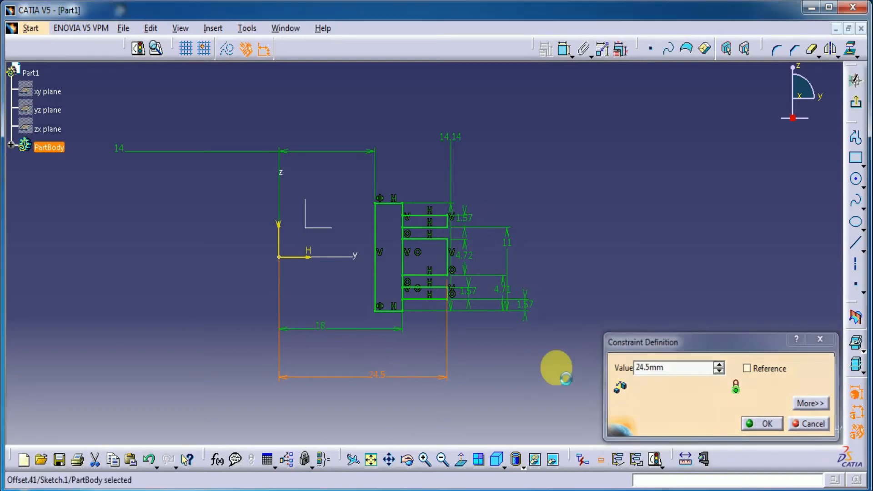
# Quick-trim the shared vertical segments where the three rectangles meet the tall profile, merging them into one outline
pyautogui.keyDown('ctrl'); pyautogui.moveTo(505, 387); pyautogui.dragTo(502, 295, button='middle'); pyautogui.keyUp('ctrl')
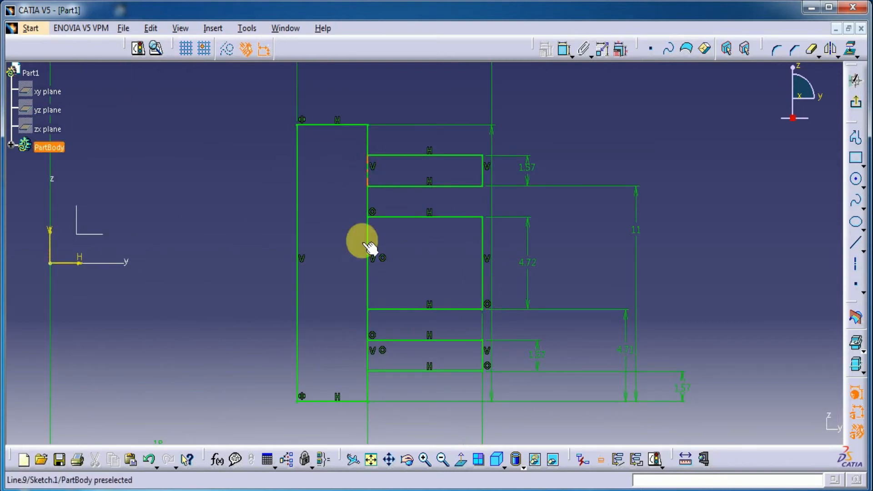
pyautogui.click(812, 51)
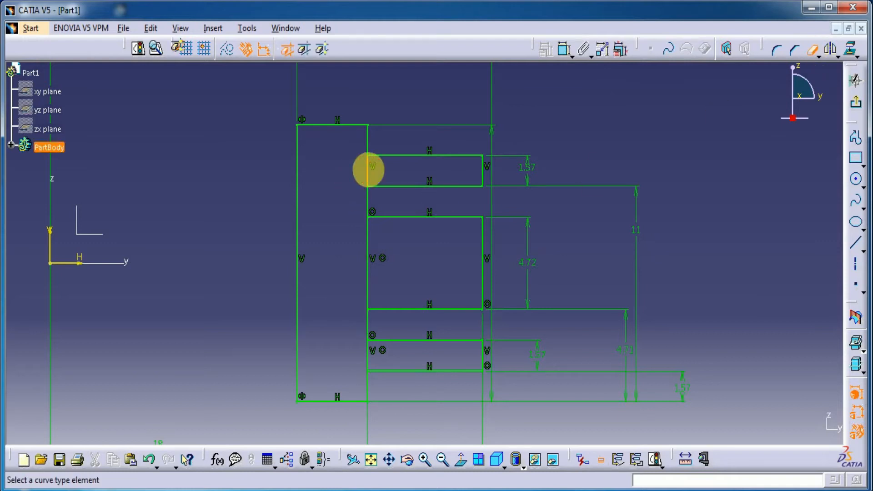
pyautogui.click(368, 238)
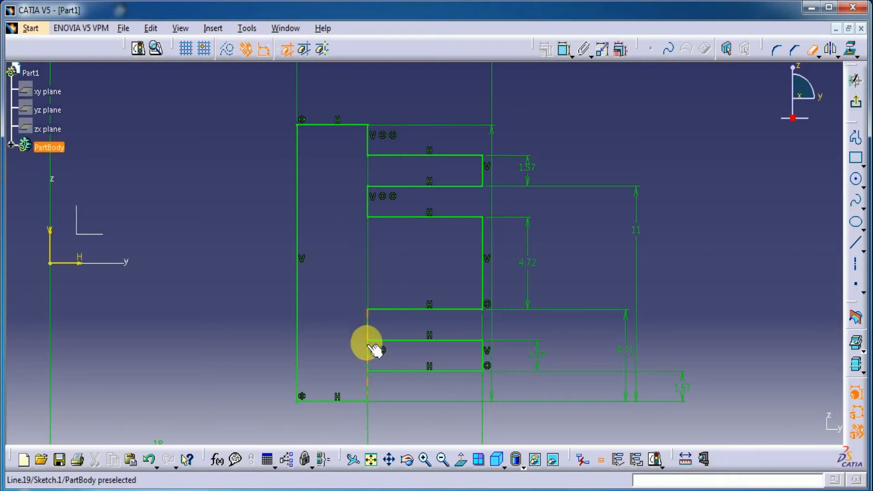
pyautogui.click(368, 353)
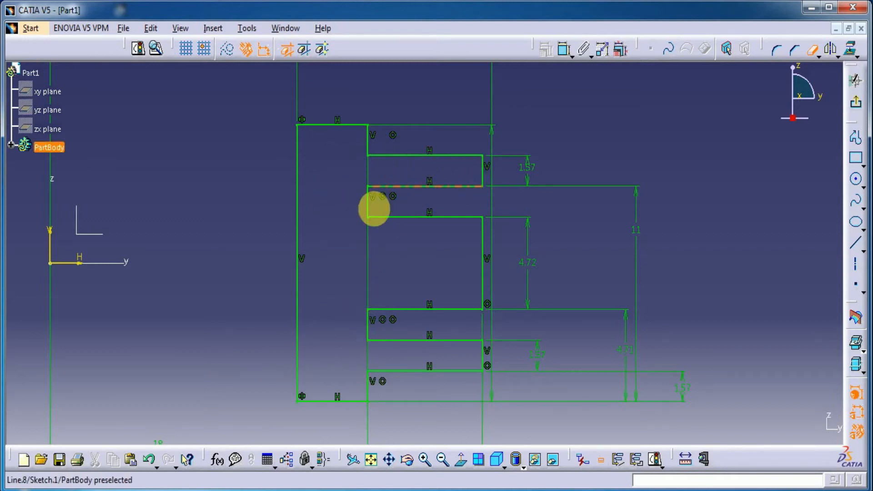
# Exit the sketch and revolve the ribbed profile 180 degrees about the Z axis as a shaft
pyautogui.moveTo(703, 155)
pyautogui.mouseDown(button='middle')
pyautogui.moveTo(684, 261)
pyautogui.moveTo(656, 242)
pyautogui.moveTo(668, 242)
pyautogui.mouseUp(button='middle')
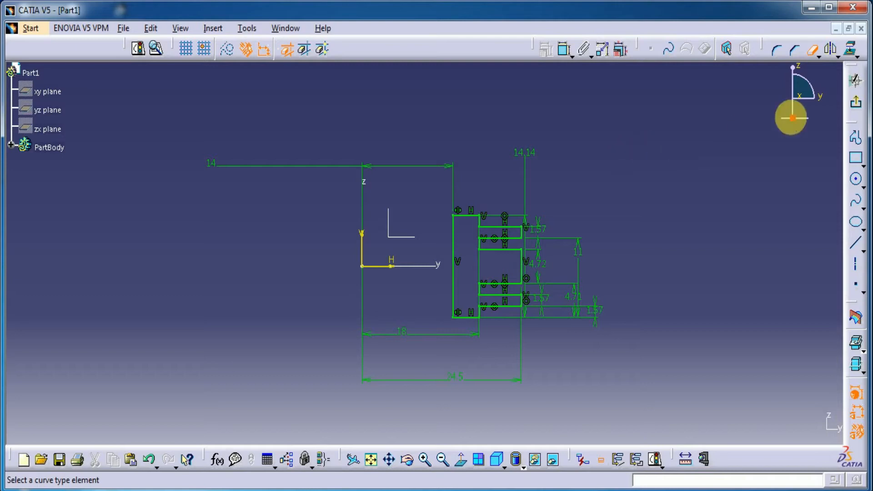
pyautogui.click(854, 104)
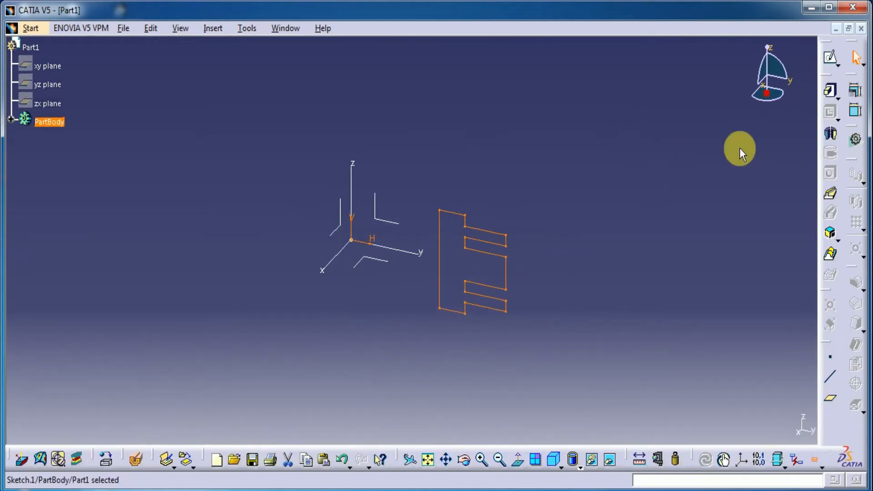
pyautogui.click(830, 138)
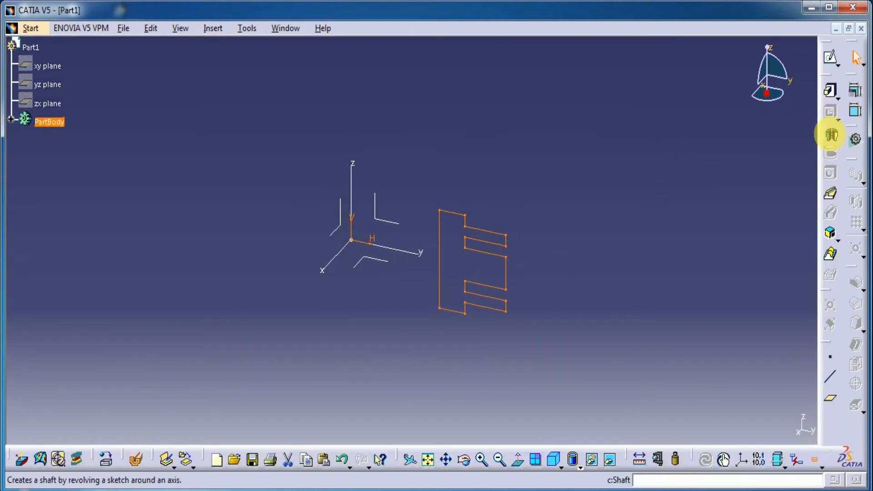
pyautogui.click(831, 138)
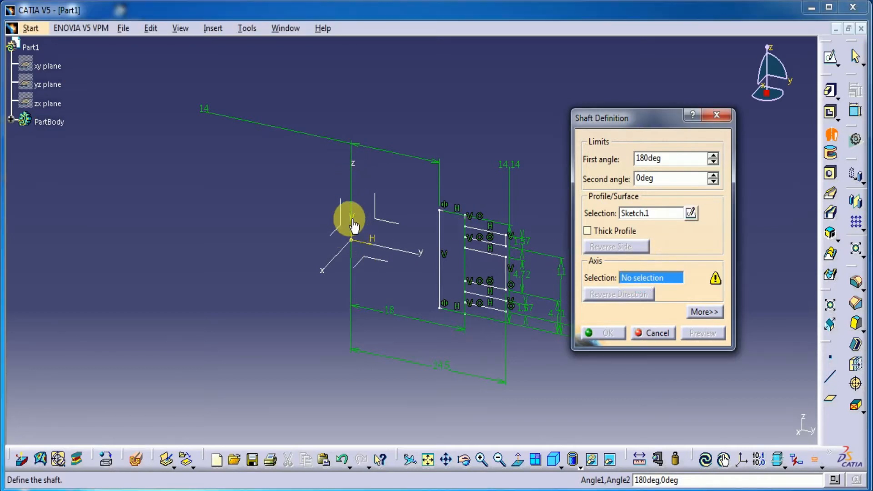
pyautogui.moveTo(351, 243)
pyautogui.mouseDown(button='middle')
pyautogui.moveTo(318, 269)
pyautogui.moveTo(286, 197)
pyautogui.mouseUp(button='middle')
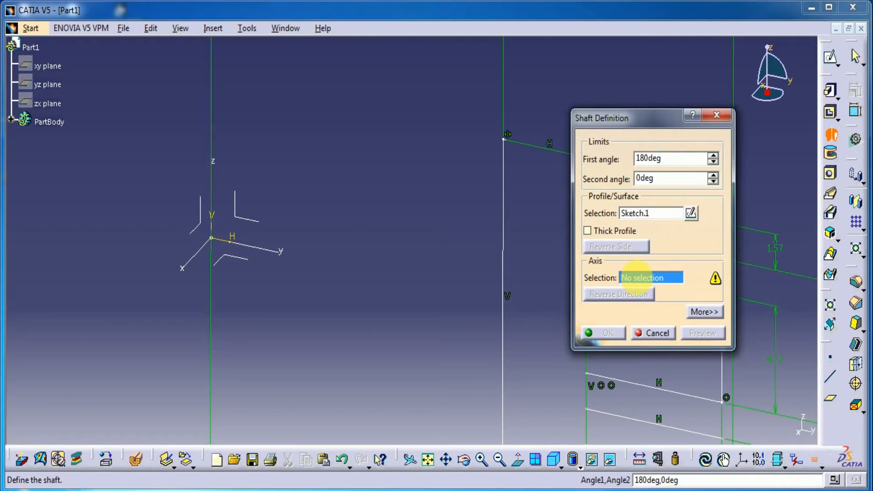
pyautogui.rightClick(637, 278)
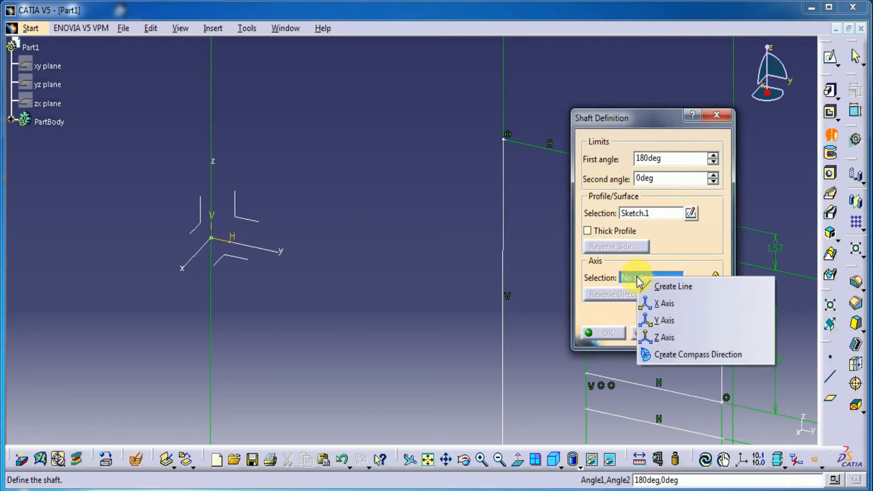
pyautogui.click(663, 337)
pyautogui.moveTo(383, 261); pyautogui.dragTo(374, 379, button='middle')
pyautogui.moveTo(362, 340); pyautogui.dragTo(302, 345, button='middle')
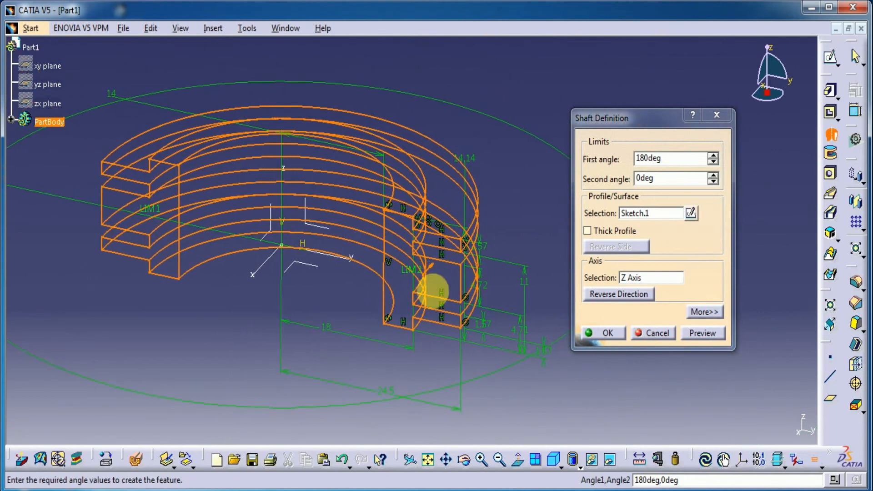
pyautogui.click(703, 333)
pyautogui.click(609, 333)
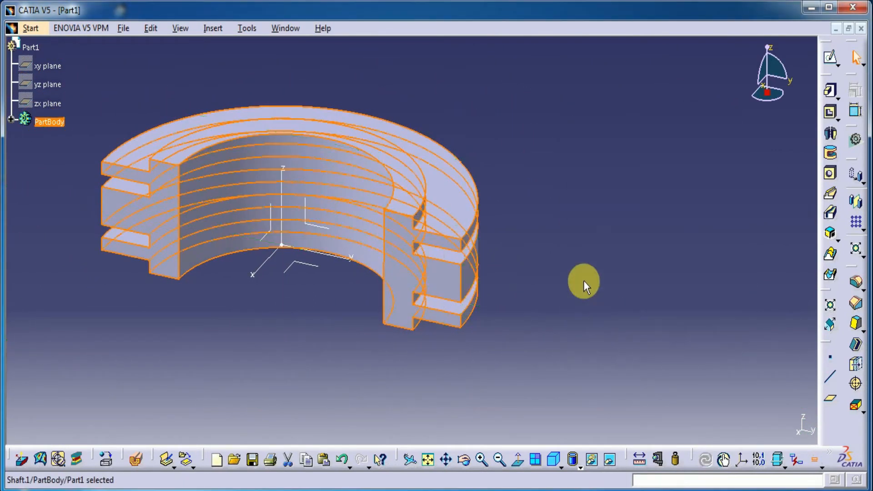
# Create a reference point by coordinates at X -14 mm, Y 0 mm, Z 0 mm from the origin
pyautogui.moveTo(264, 356); pyautogui.dragTo(345, 282, button='middle')
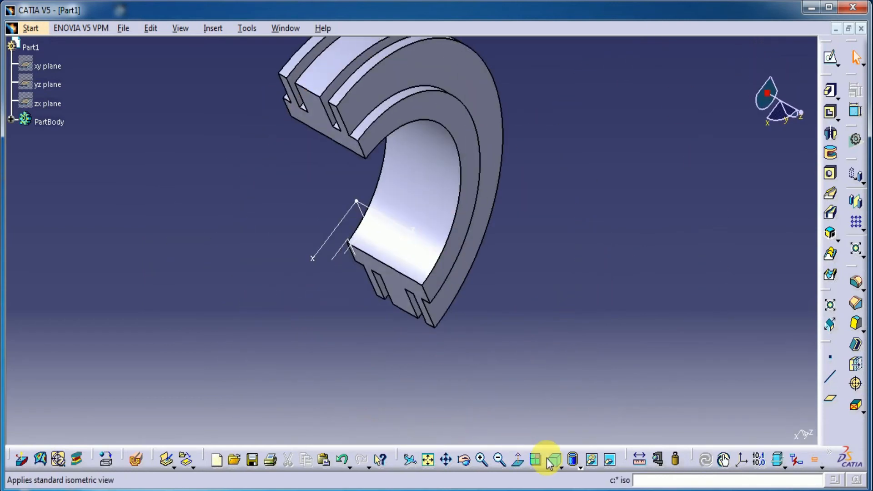
pyautogui.click(555, 458)
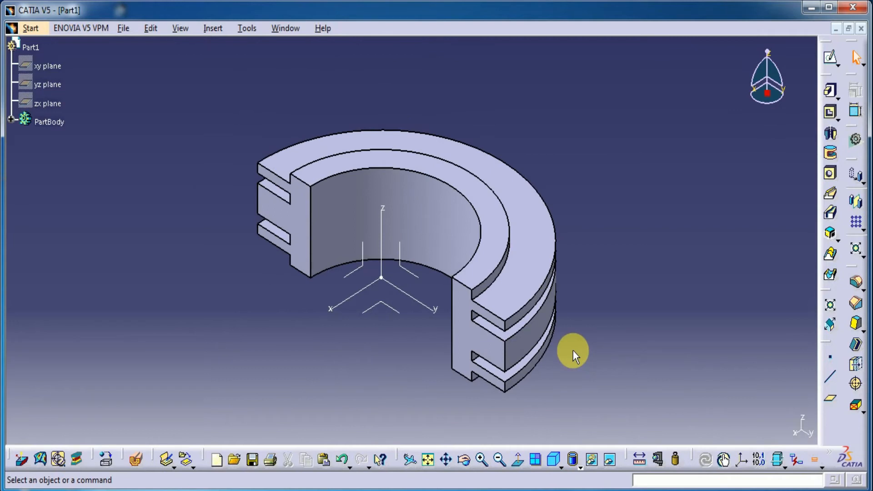
pyautogui.hotkey('ctrl', 'z')
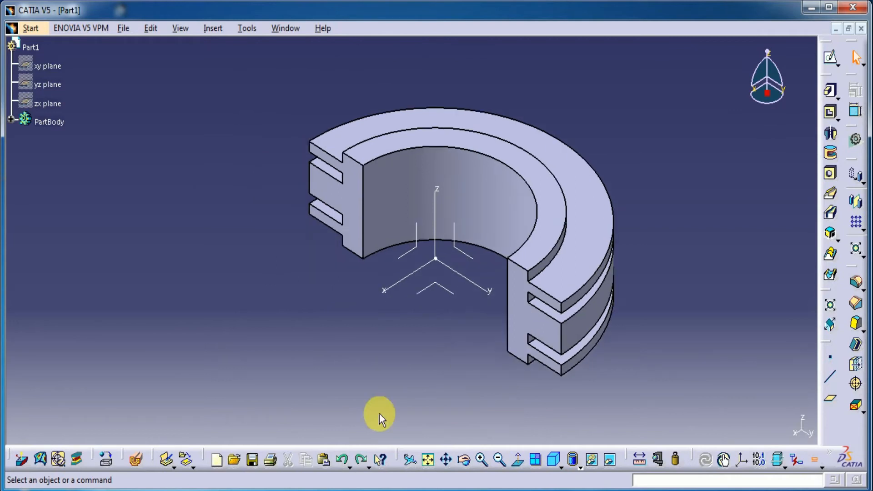
pyautogui.click(829, 357)
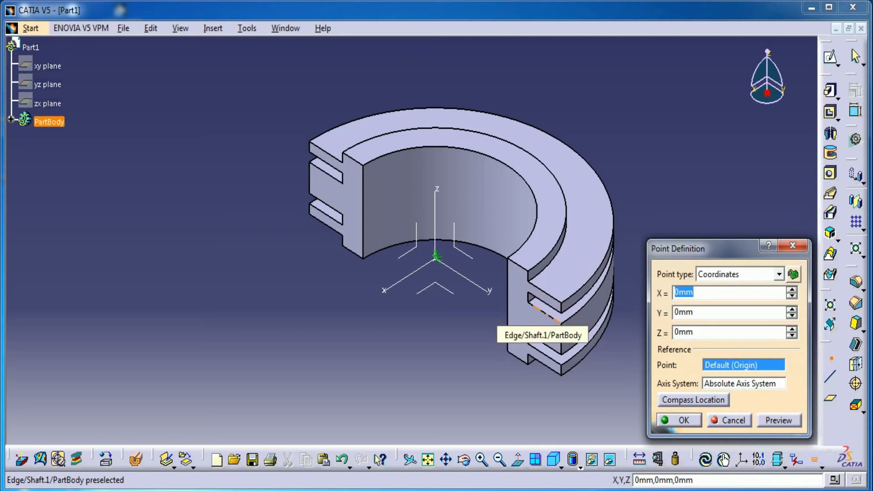
pyautogui.click(777, 420)
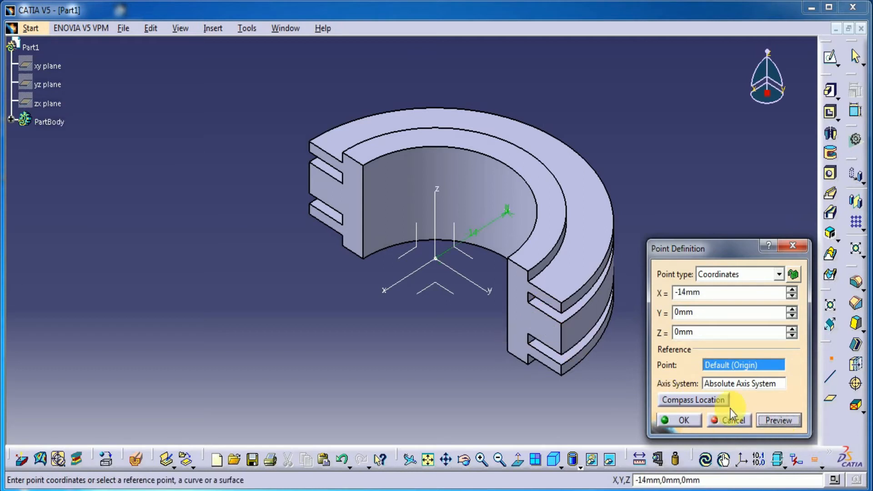
pyautogui.click(684, 420)
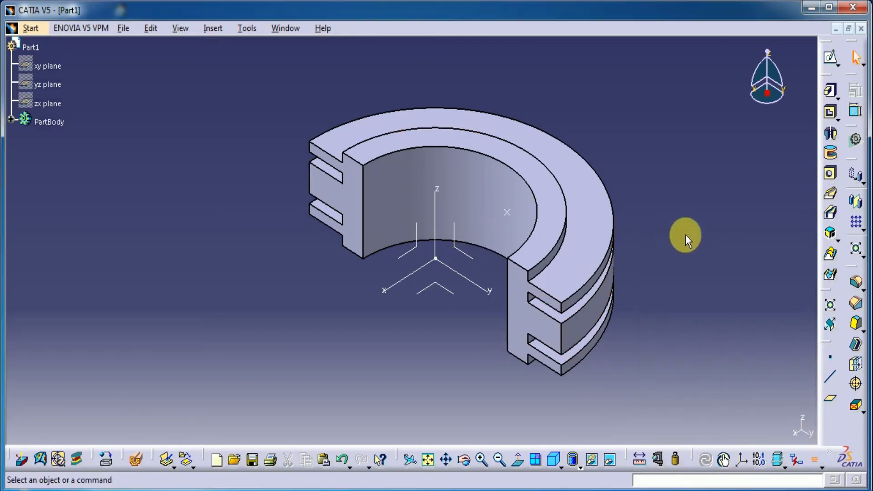
# Start a blind hole at the reference point on the inner cylindrical face, with 8.5 mm diameter and Counterbored type
pyautogui.click(830, 173)
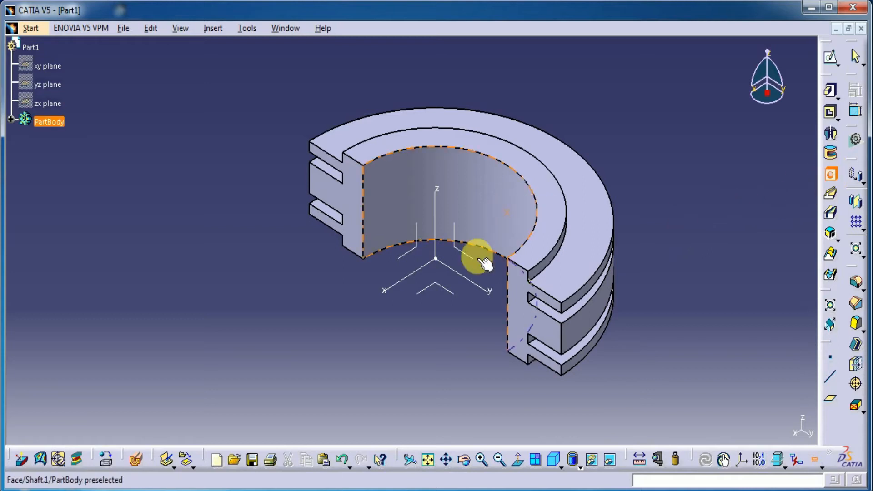
pyautogui.click(520, 204)
pyautogui.click(627, 233)
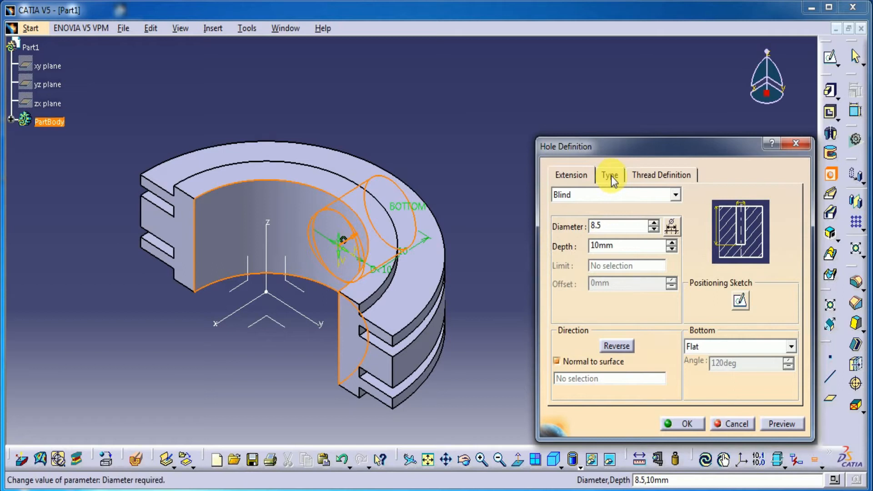
pyautogui.click(675, 195)
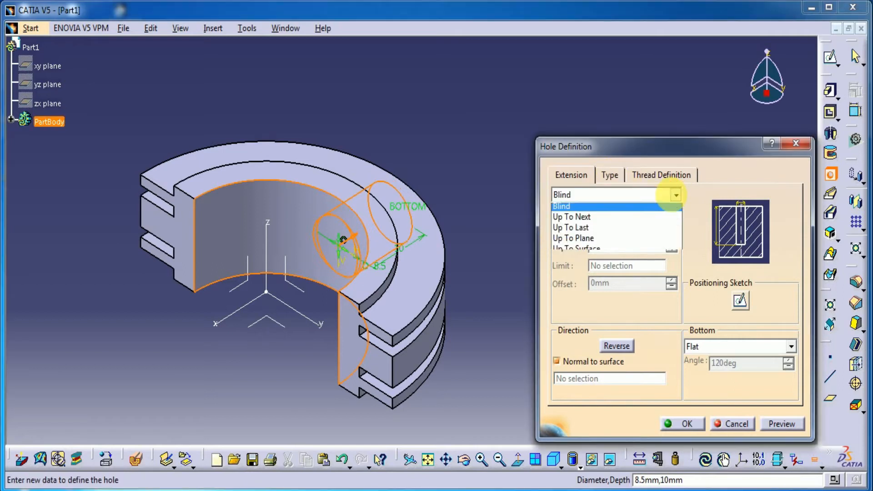
pyautogui.click(612, 182)
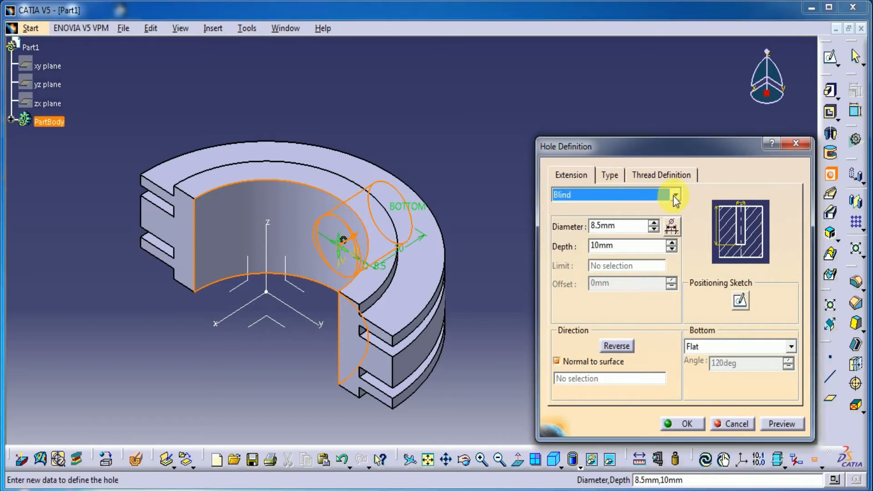
pyautogui.click(673, 195)
pyautogui.click(611, 179)
pyautogui.click(611, 178)
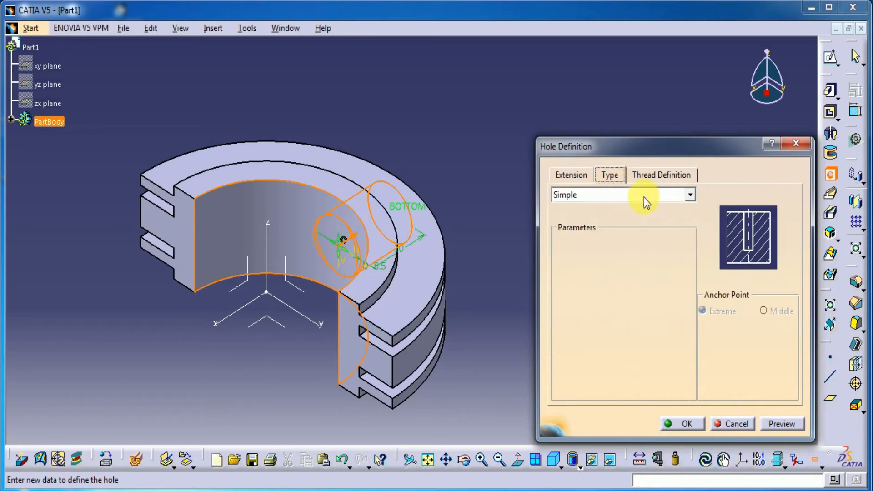
pyautogui.click(643, 197)
pyautogui.click(603, 230)
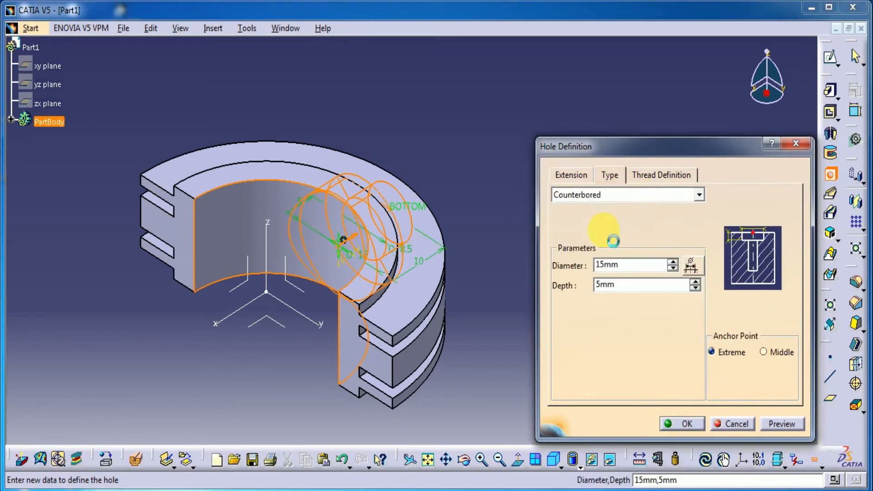
# Set the counterbore to 10 mm diameter and 7 mm depth, and preview the hole
pyautogui.click(570, 186)
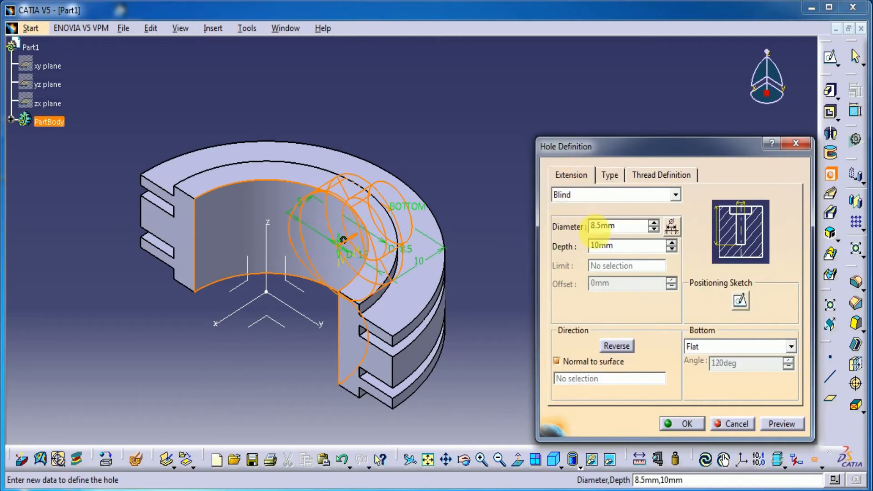
pyautogui.click(610, 175)
pyautogui.doubleClick(600, 265)
pyautogui.write('10')
pyautogui.press('Return')
pyautogui.write('7')
pyautogui.click(574, 181)
pyautogui.click(590, 229)
pyautogui.click(780, 424)
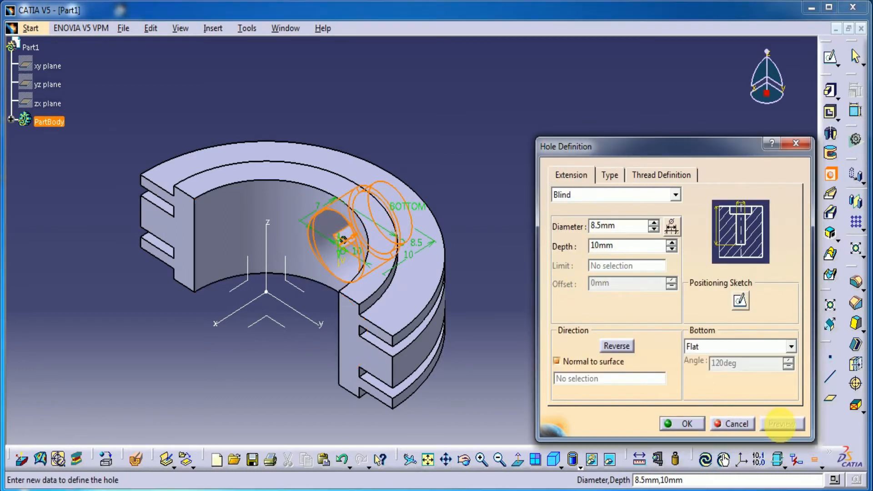
# Set the counterbored hole's overall depth to 15 mm and create the hole
pyautogui.moveTo(305, 323); pyautogui.dragTo(602, 413, button='middle')
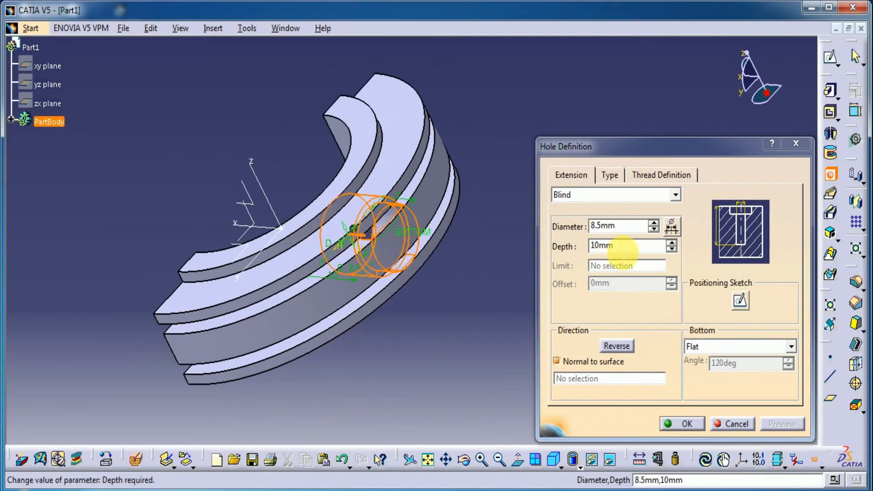
pyautogui.moveTo(623, 250); pyautogui.dragTo(549, 255)
pyautogui.write('15')
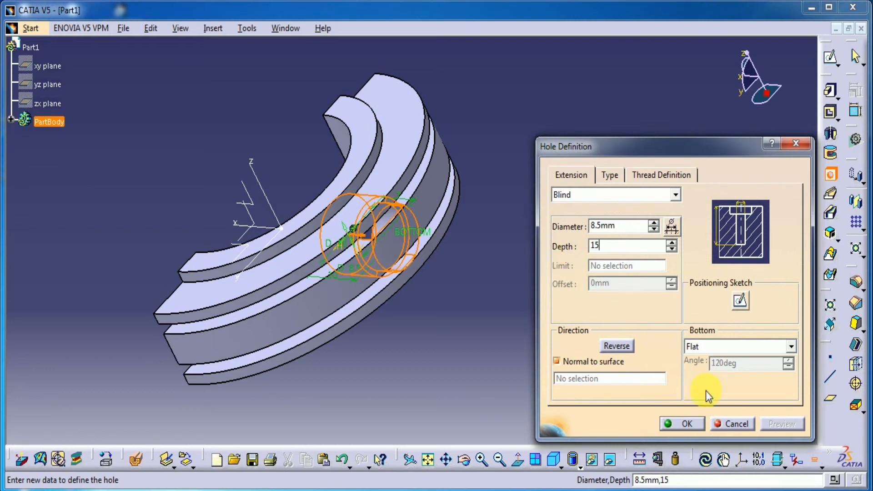
pyautogui.click(468, 370)
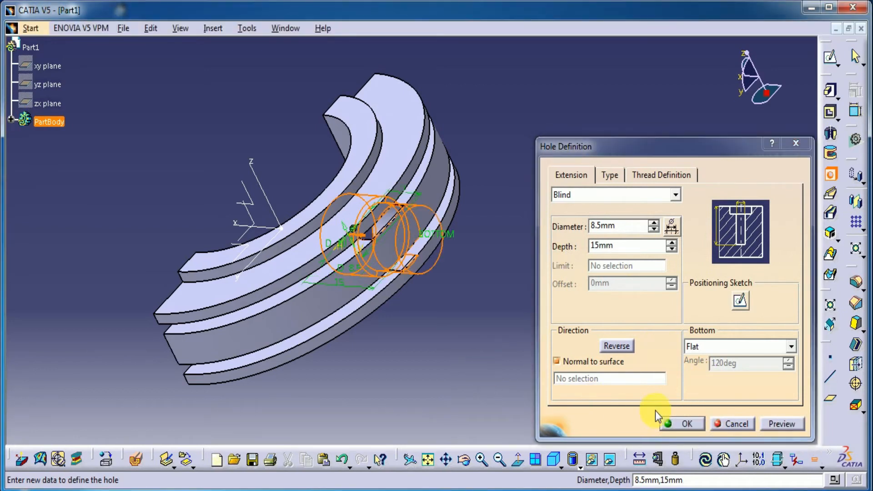
pyautogui.click(687, 424)
# Start a Simple blind hole on the half ring's flat end face near the outer rib, with 7 mm diameter and 15 mm depth
pyautogui.moveTo(438, 354); pyautogui.dragTo(675, 226, button='middle')
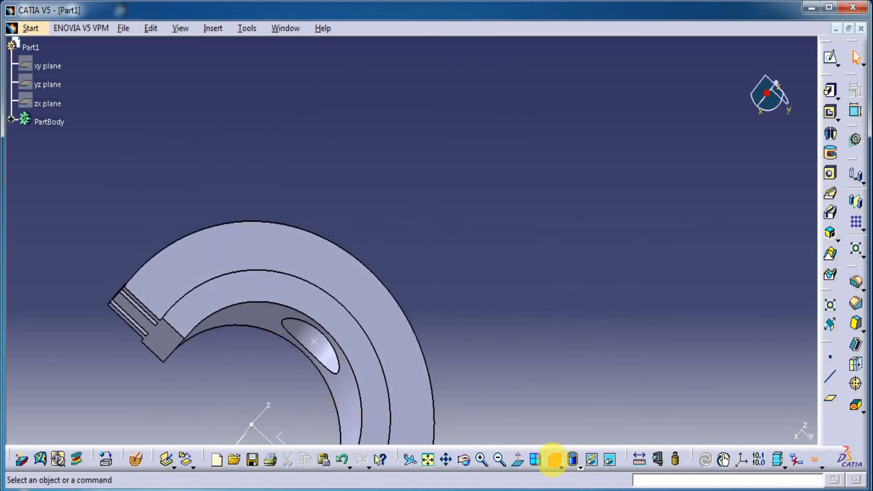
pyautogui.click(554, 459)
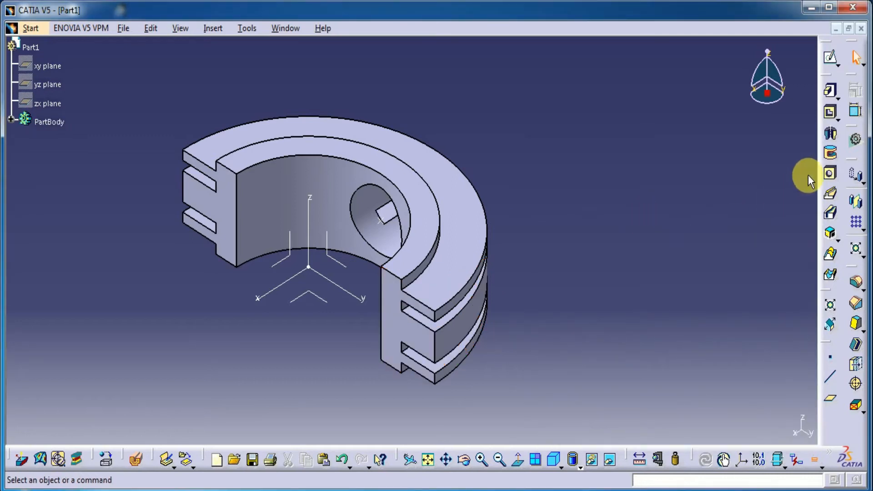
pyautogui.click(830, 174)
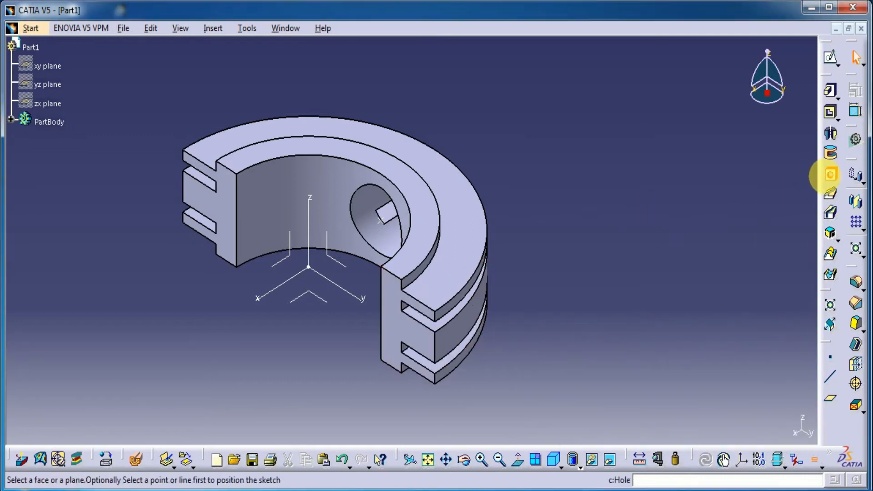
pyautogui.click(415, 347)
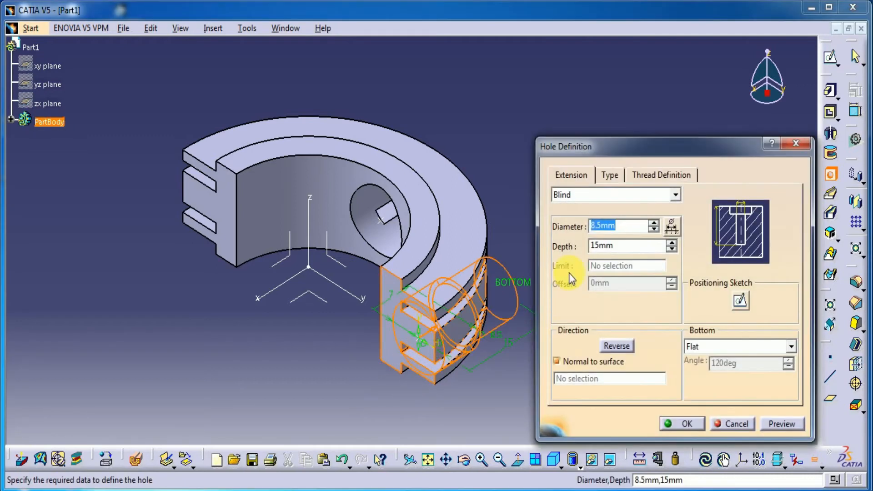
pyautogui.click(610, 174)
pyautogui.click(620, 191)
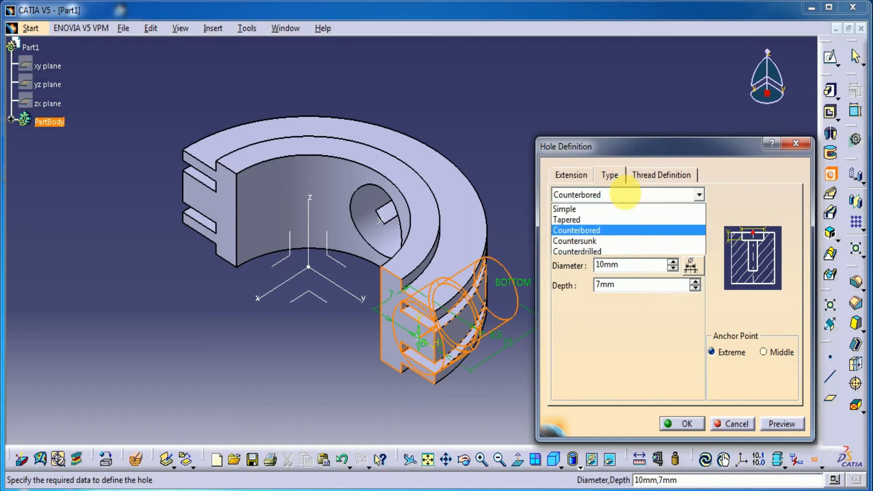
pyautogui.click(586, 206)
pyautogui.click(576, 178)
pyautogui.moveTo(623, 227); pyautogui.dragTo(559, 231)
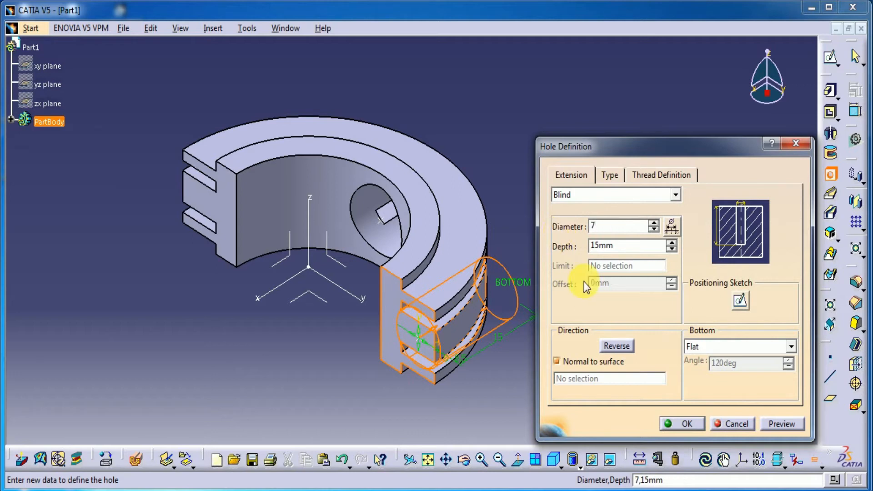
pyautogui.click(779, 423)
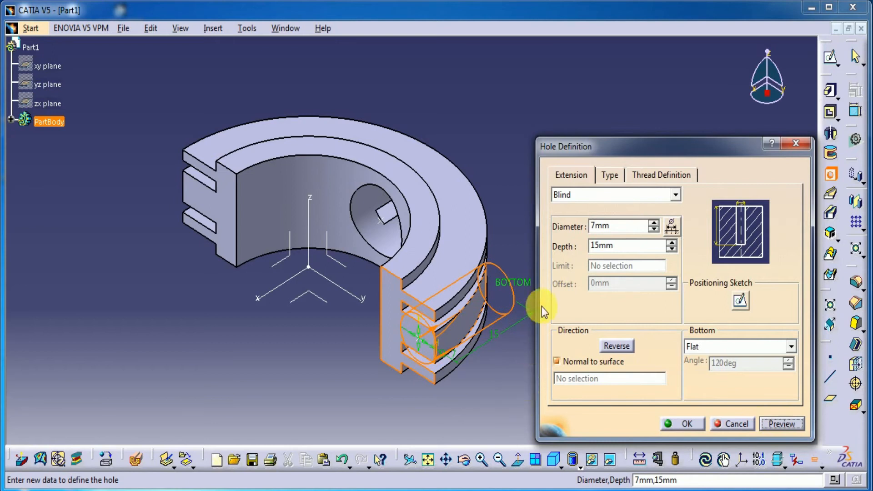
# In the hole's positioning sketch, constrain the hole centre 21 mm horizontally from the vertical Z axis
pyautogui.click(740, 306)
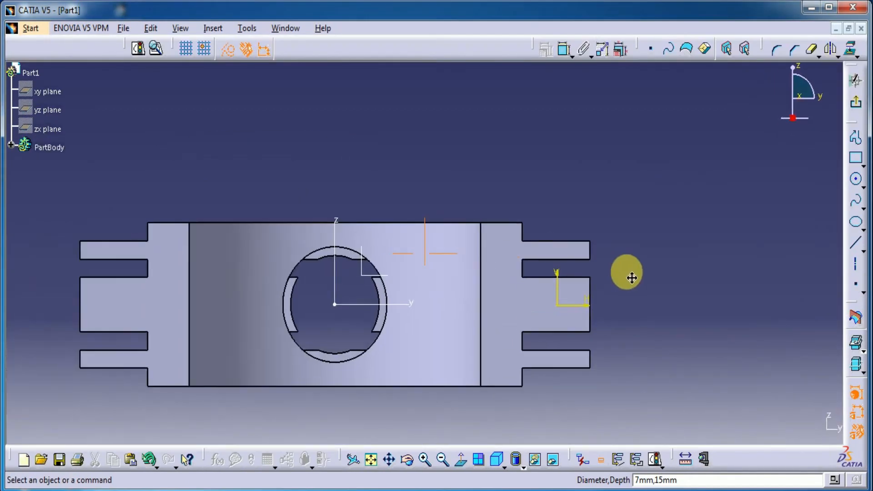
pyautogui.click(563, 49)
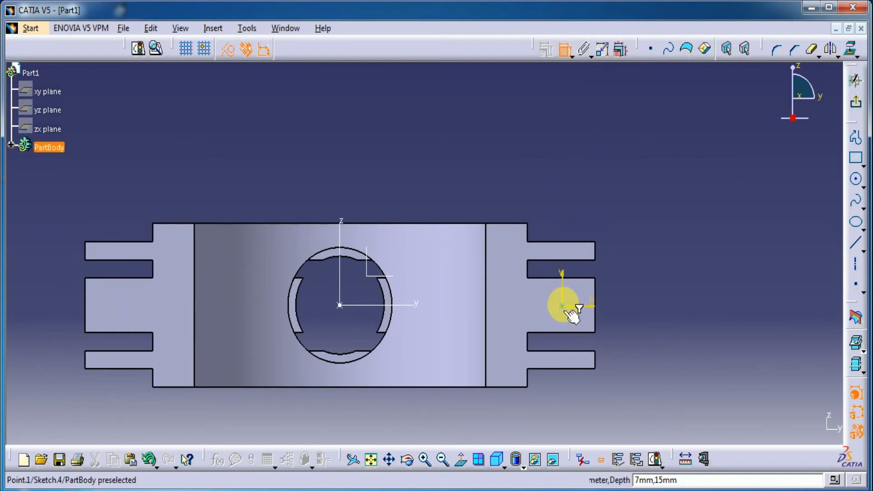
pyautogui.click(568, 311)
pyautogui.click(340, 286)
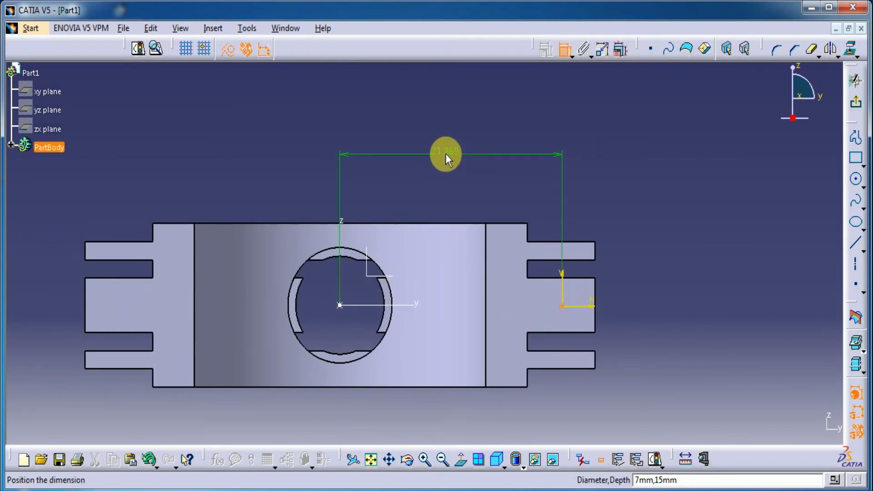
pyautogui.click(446, 157)
pyautogui.doubleClick(441, 151)
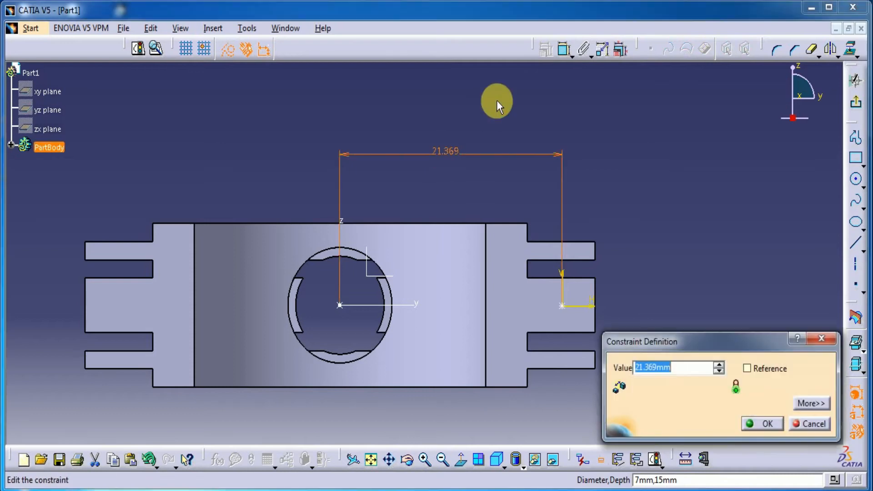
pyautogui.write('21')
pyautogui.press('Return')
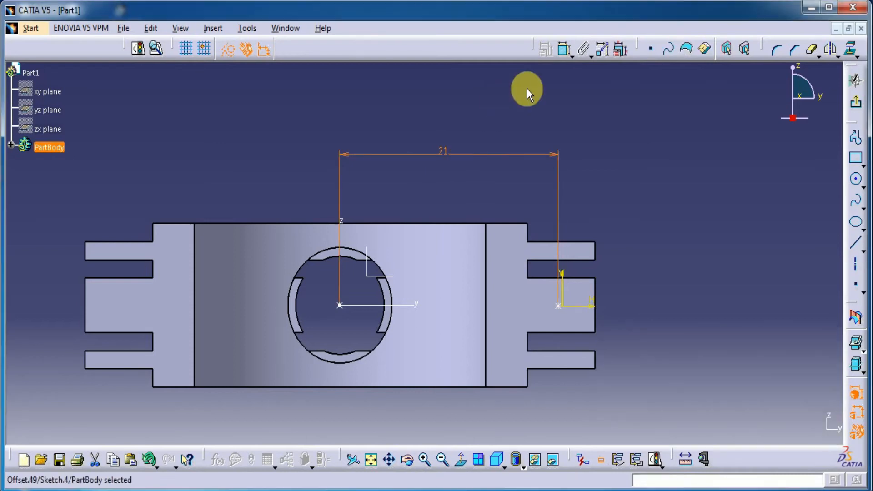
# Make the hole centre coincident with the horizontal y axis and leave the positioning sketch
pyautogui.click(564, 49)
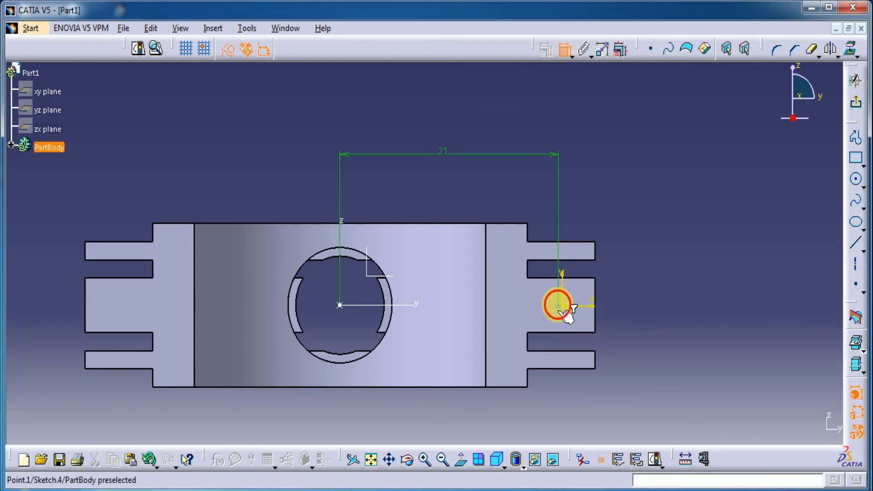
pyautogui.click(557, 305)
pyautogui.click(362, 312)
pyautogui.rightClick(676, 288)
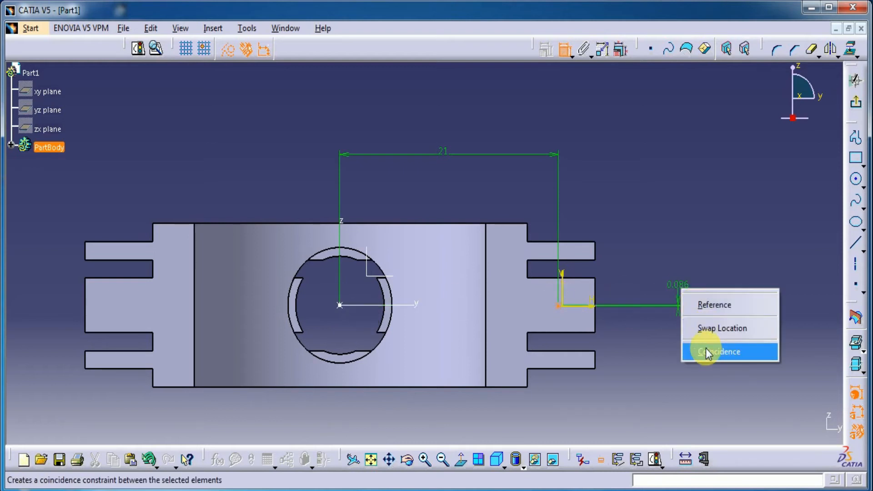
pyautogui.click(705, 352)
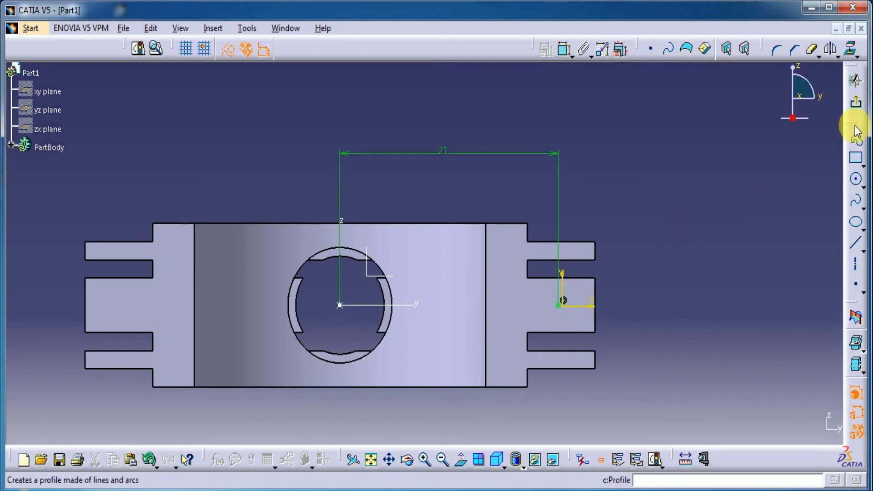
pyautogui.click(857, 102)
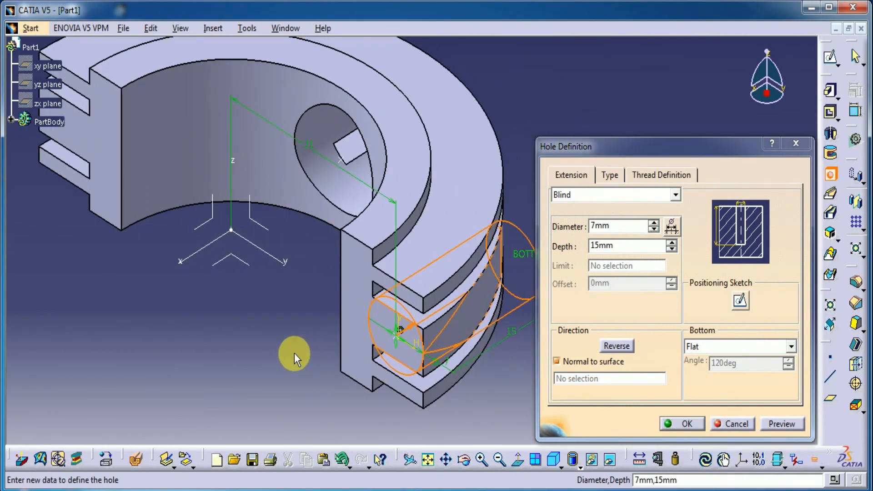
# Preview and create the positioned blind hole on the half ring's end face
pyautogui.click(772, 423)
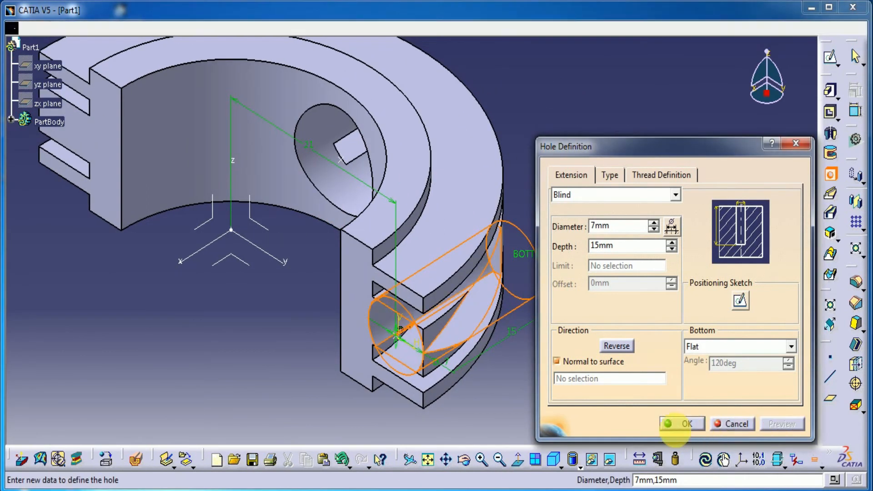
pyautogui.click(687, 423)
pyautogui.moveTo(331, 420); pyautogui.dragTo(307, 352, button='middle')
pyautogui.moveTo(307, 353); pyautogui.dragTo(464, 360, button='middle')
pyautogui.moveTo(391, 352); pyautogui.dragTo(386, 387, button='middle')
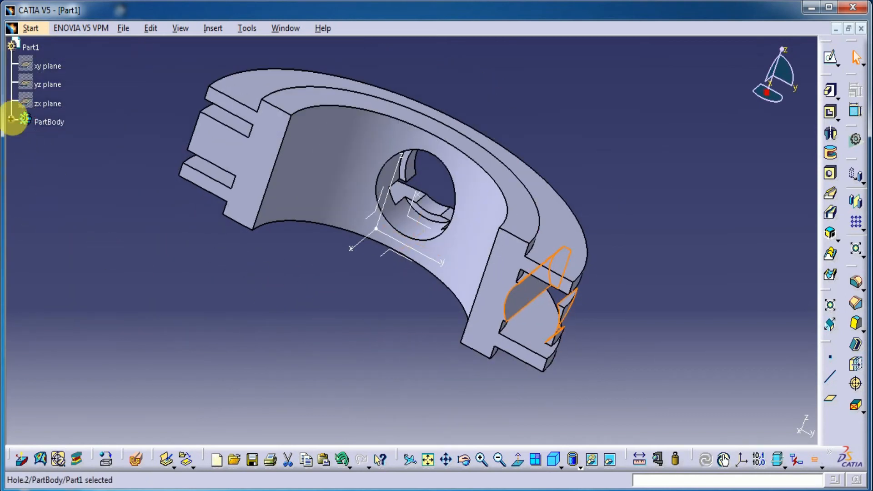
# Reopen the end-face hole's definition, set its diameter to 3.5 mm, preview it and accept the change
pyautogui.click(11, 119)
pyautogui.doubleClick(58, 289)
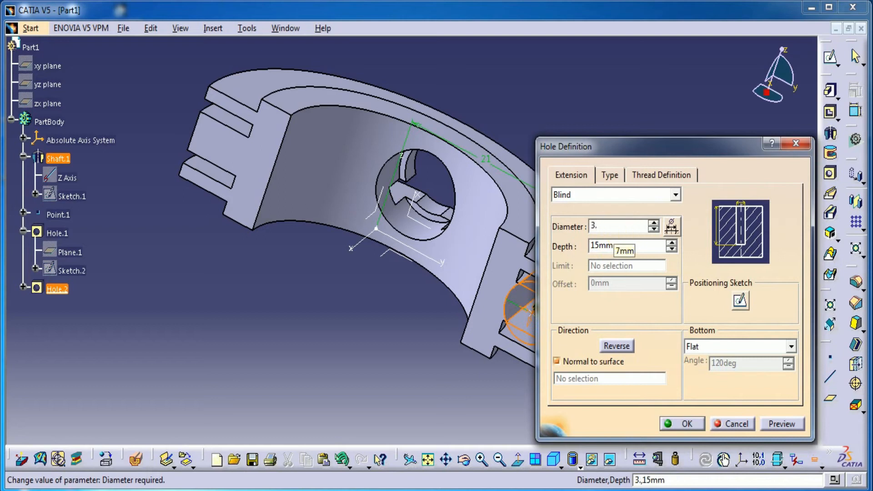
pyautogui.click(774, 426)
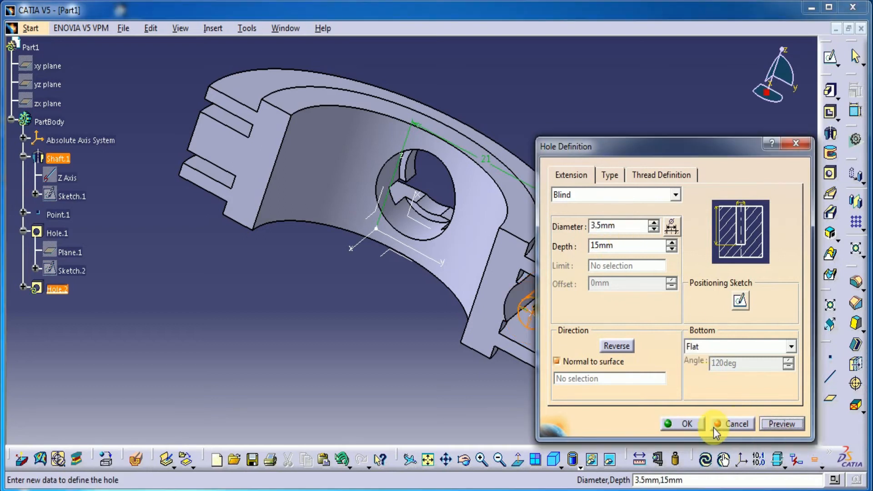
pyautogui.click(684, 424)
pyautogui.moveTo(455, 390); pyautogui.dragTo(412, 380, button='middle')
pyautogui.moveTo(534, 389); pyautogui.dragTo(564, 338, button='middle')
pyautogui.click(11, 119)
pyautogui.moveTo(356, 338); pyautogui.dragTo(272, 328, button='middle')
# Mirror the 3.5 mm end-face hole about the absolute axis system's zx plane onto the half ring's other end face
pyautogui.click(11, 119)
pyautogui.click(23, 287)
pyautogui.click(50, 288)
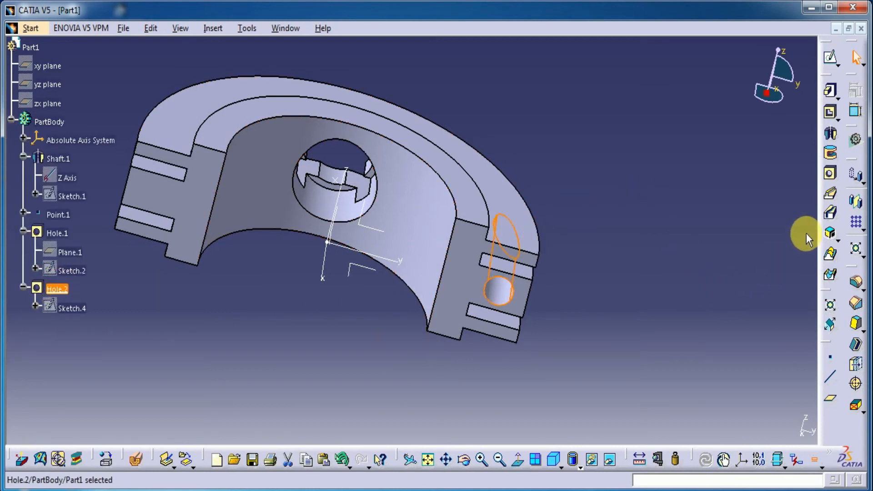
pyautogui.click(855, 201)
pyautogui.moveTo(589, 286); pyautogui.dragTo(356, 283, button='middle')
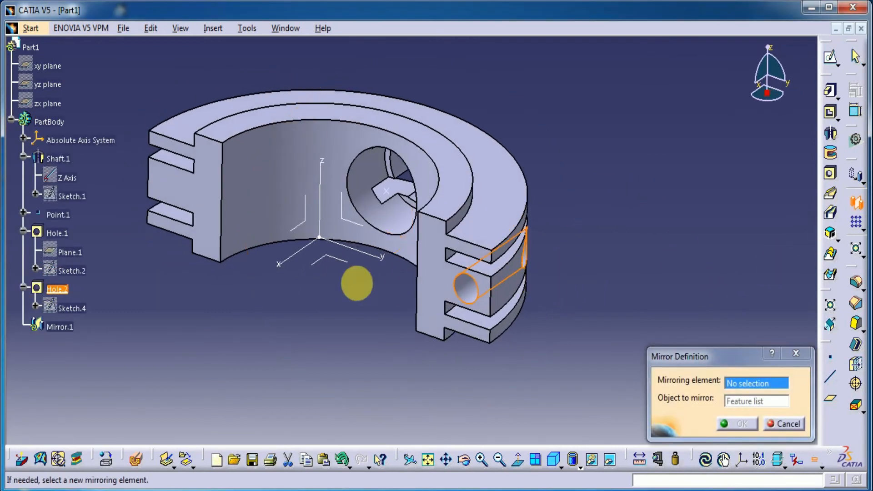
pyautogui.click(293, 226)
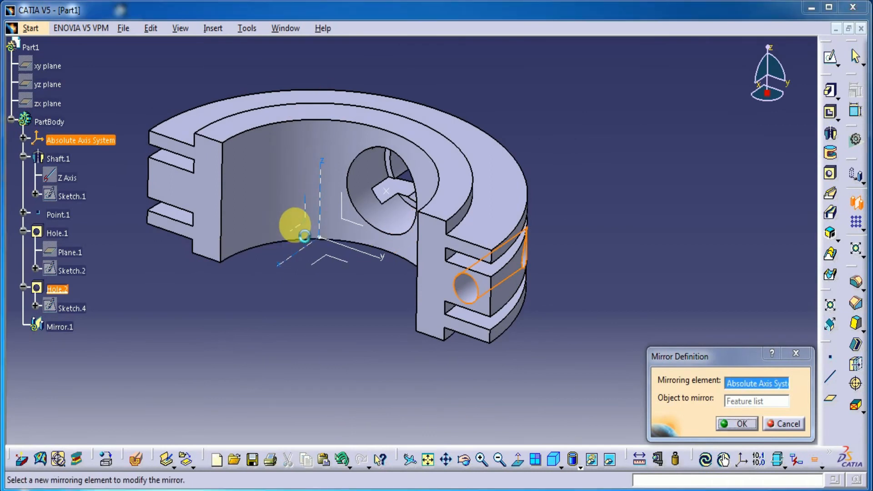
pyautogui.click(737, 416)
pyautogui.click(11, 120)
# Create a reference plane offset 5 mm from the drilled end face, into the ring
pyautogui.moveTo(291, 364); pyautogui.dragTo(430, 390, button='middle')
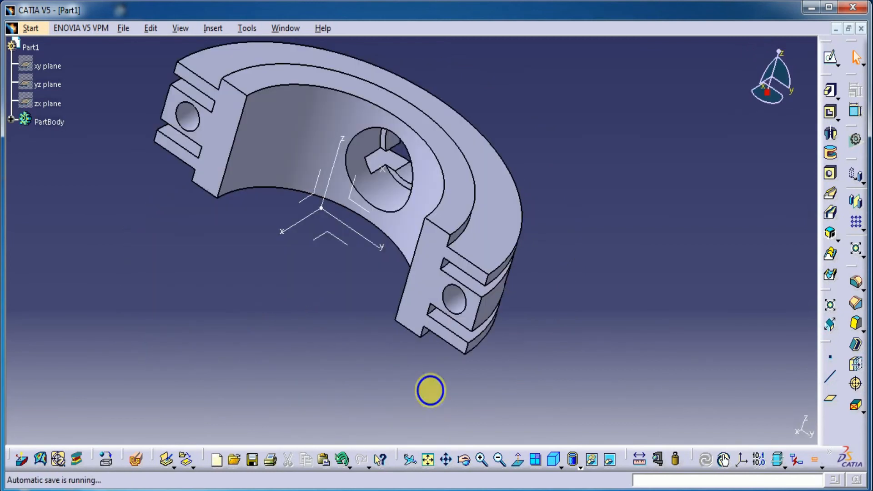
pyautogui.moveTo(511, 362); pyautogui.dragTo(694, 262, button='middle')
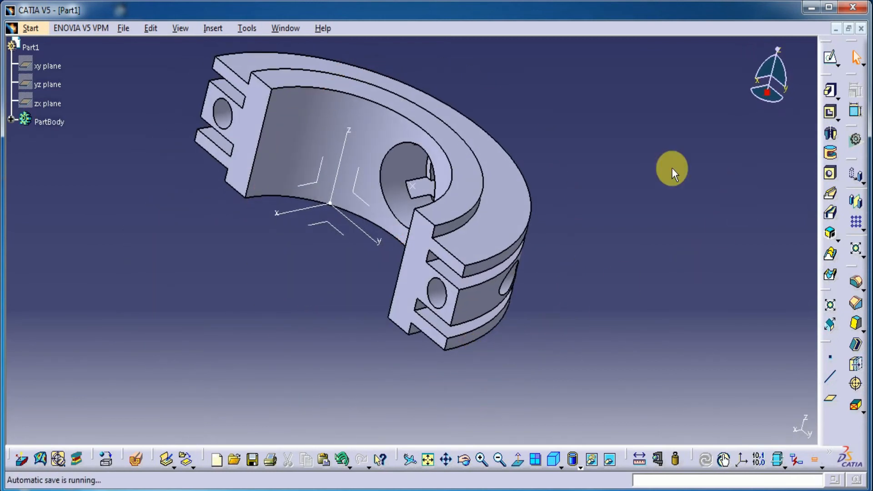
pyautogui.click(830, 399)
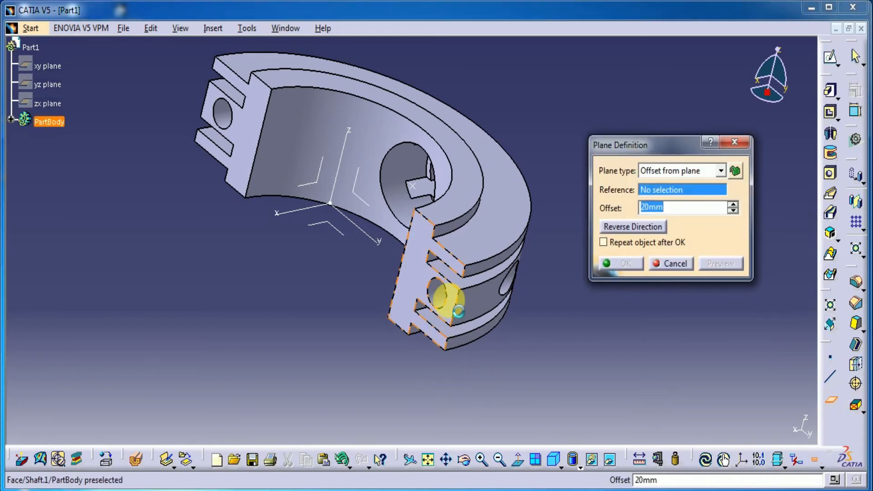
pyautogui.click(459, 300)
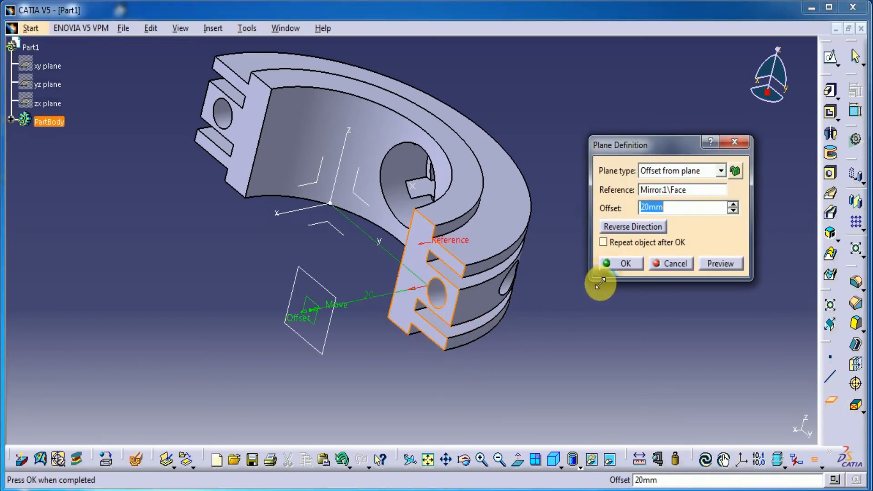
pyautogui.write('5')
pyautogui.moveTo(550, 356); pyautogui.dragTo(536, 340, button='middle')
pyautogui.click(625, 263)
pyautogui.moveTo(423, 405); pyautogui.dragTo(493, 296, button='middle')
pyautogui.click(492, 296)
pyautogui.click(830, 58)
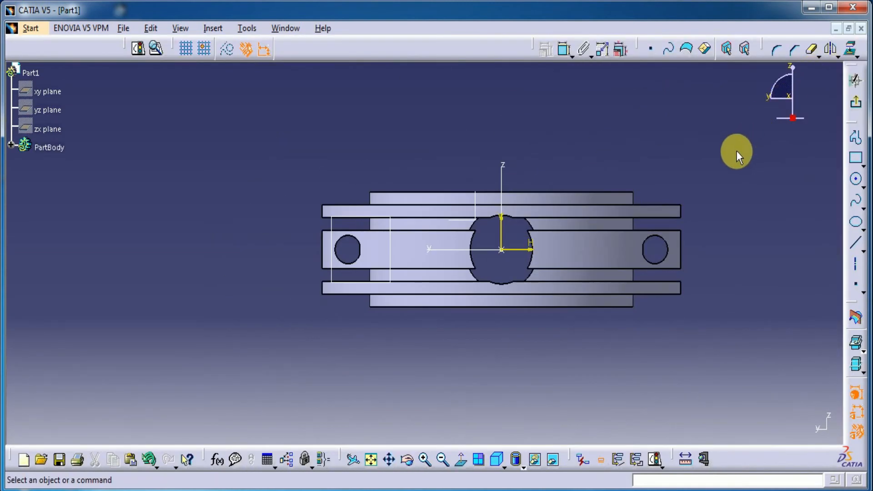
pyautogui.click(852, 105)
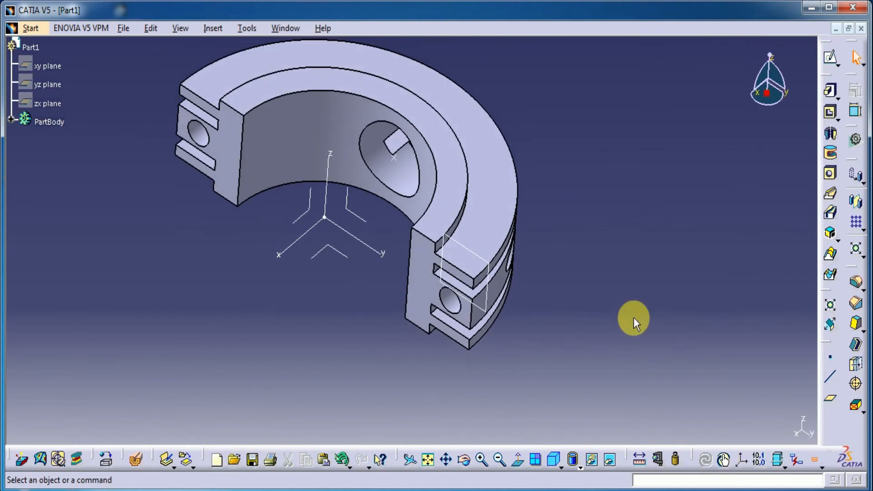
# Start a positioned sketch on the new offset plane with implicit origin and orientation, viewed from the end-face side
pyautogui.click(838, 66)
pyautogui.click(858, 81)
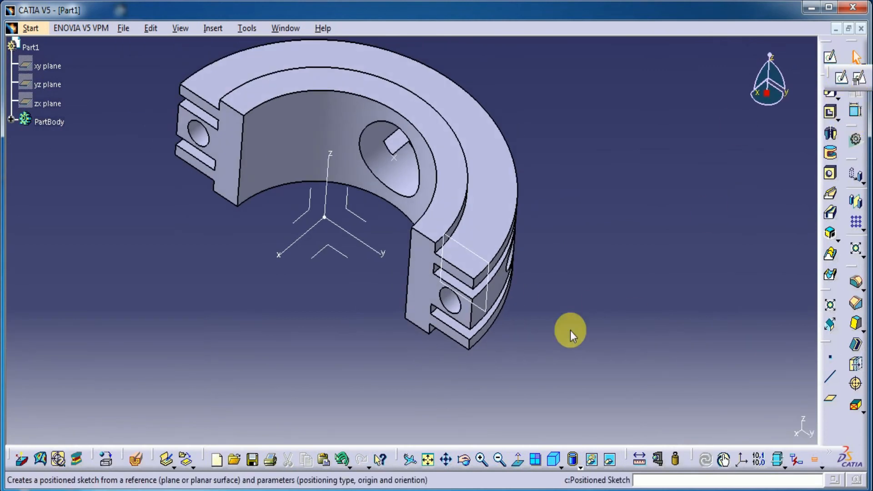
pyautogui.click(493, 286)
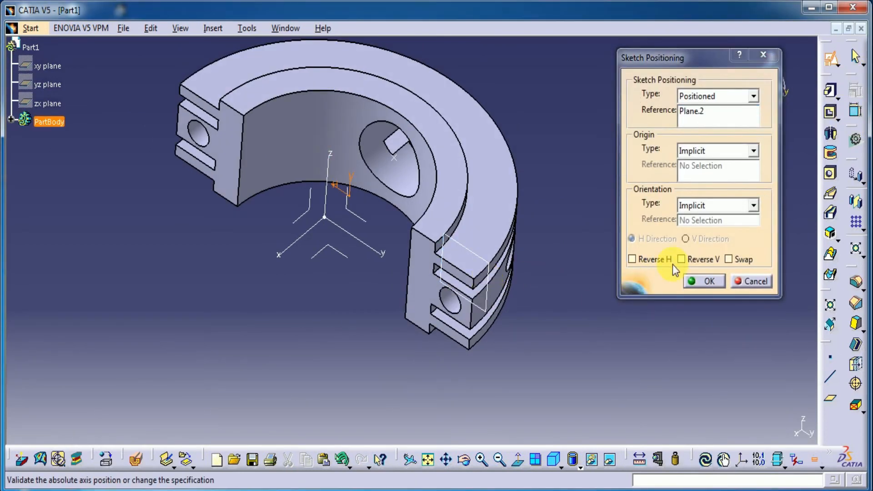
pyautogui.click(710, 281)
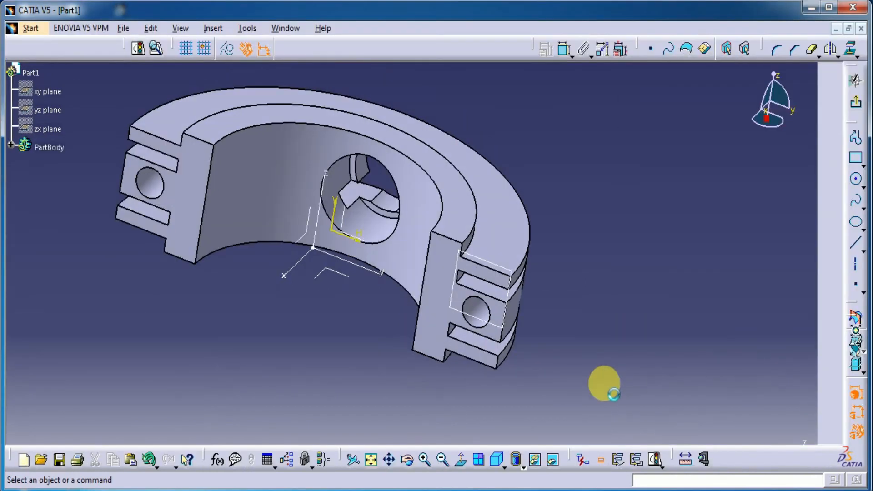
pyautogui.moveTo(542, 382)
pyautogui.keyDown('ctrl'); pyautogui.mouseDown(button='middle')
pyautogui.moveTo(526, 296)
pyautogui.moveTo(536, 254)
pyautogui.mouseUp(button='middle'); pyautogui.keyUp('ctrl')
pyautogui.moveTo(793, 262); pyautogui.dragTo(619, 273, button='middle')
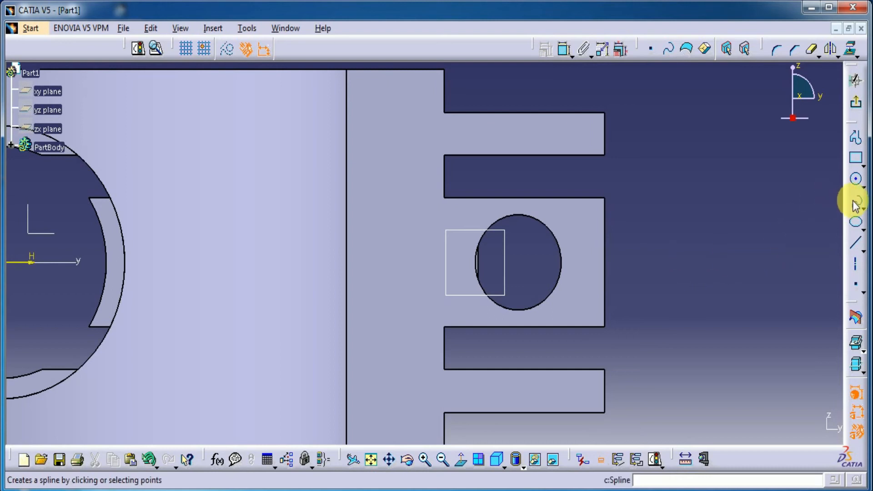
# Sketch an arc of about 2.5 mm radius around the end-face hole, on the side toward the ring's axis
pyautogui.click(864, 190)
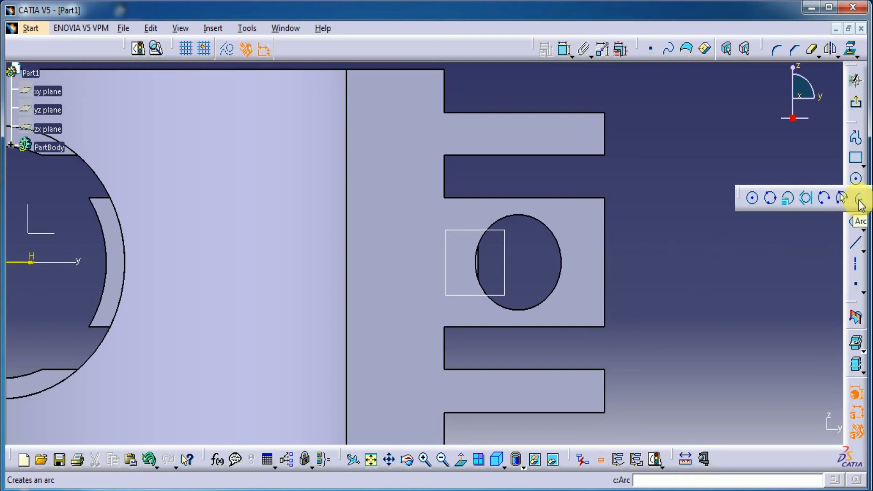
pyautogui.click(859, 200)
pyautogui.click(521, 261)
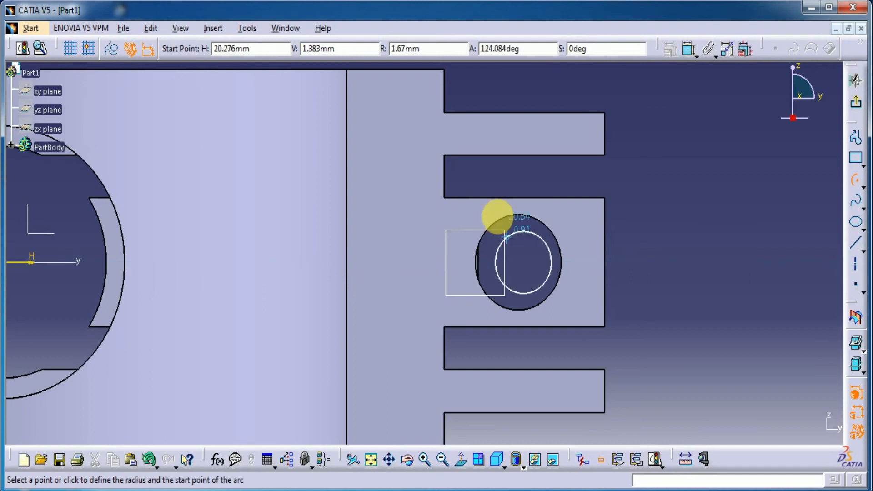
pyautogui.click(496, 213)
pyautogui.click(478, 310)
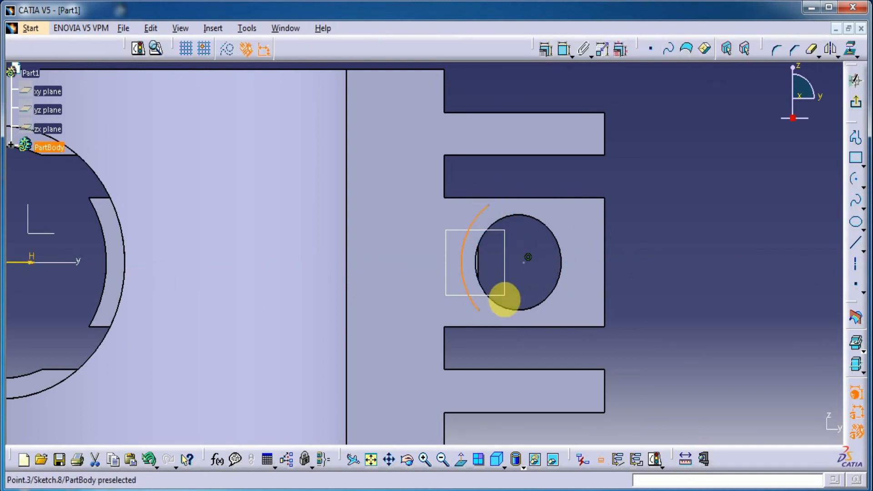
# Project the middle rib's upper, outer and lower edges around the hole onto the sketch plane
pyautogui.click(850, 48)
pyautogui.click(587, 197)
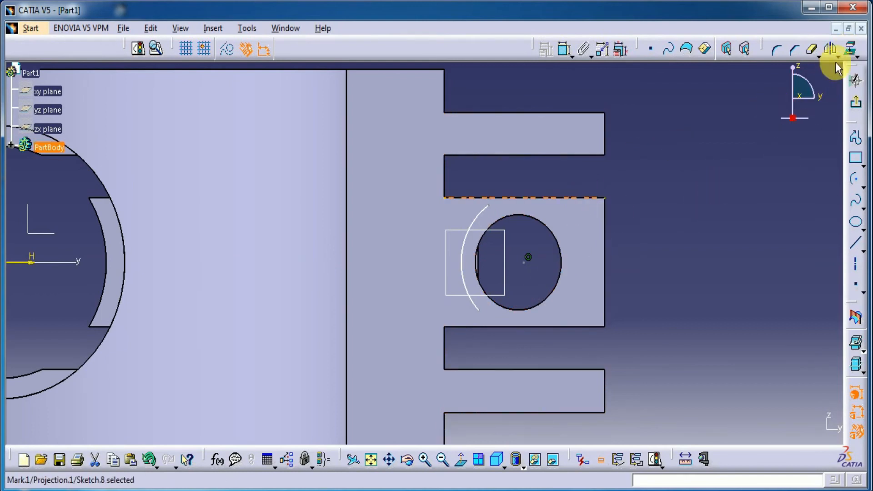
pyautogui.click(504, 283)
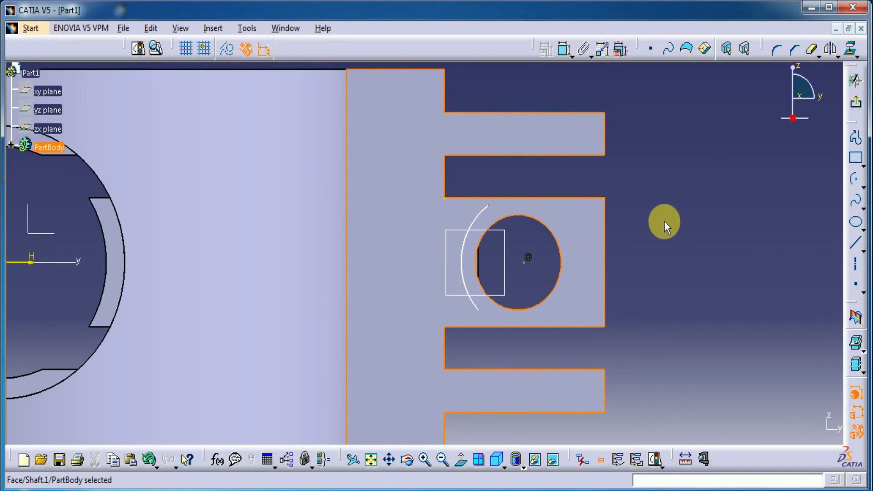
pyautogui.click(851, 47)
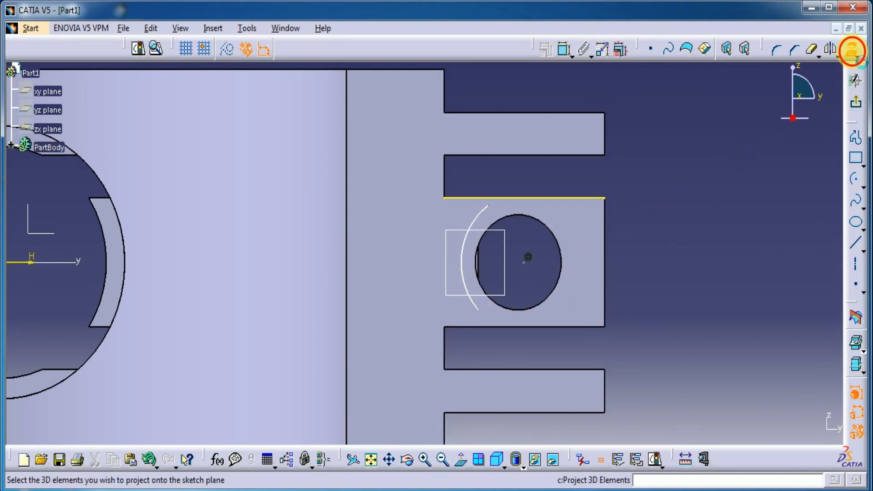
pyautogui.click(611, 256)
pyautogui.click(569, 328)
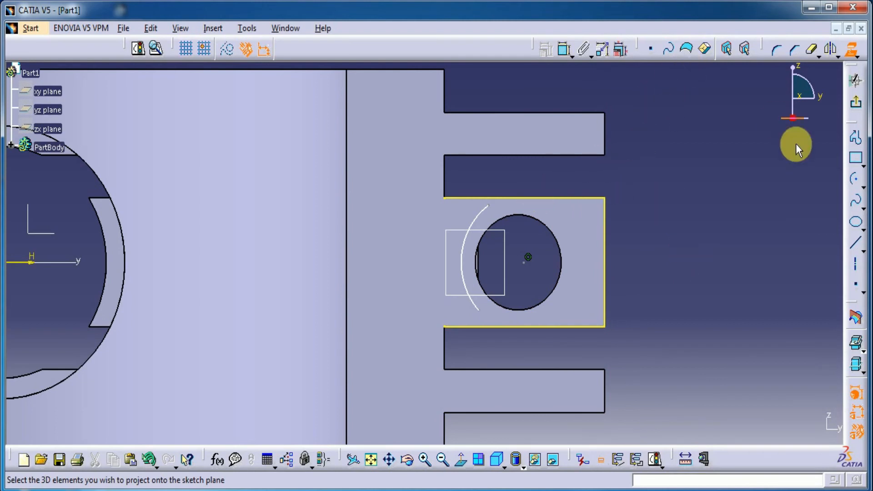
# Sketch a vertical line about 18.5 mm from the Z axis, beside the arc and crossing the projected upper and lower edges
pyautogui.click(855, 242)
pyautogui.click(457, 185)
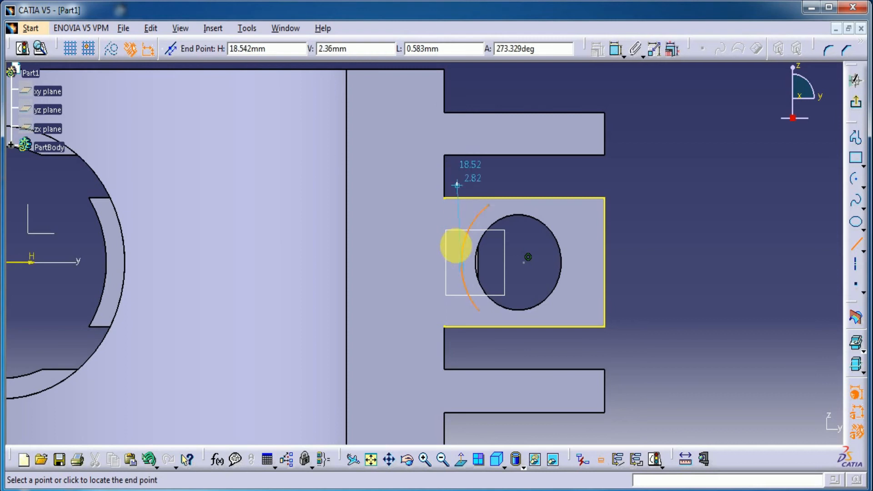
pyautogui.click(457, 336)
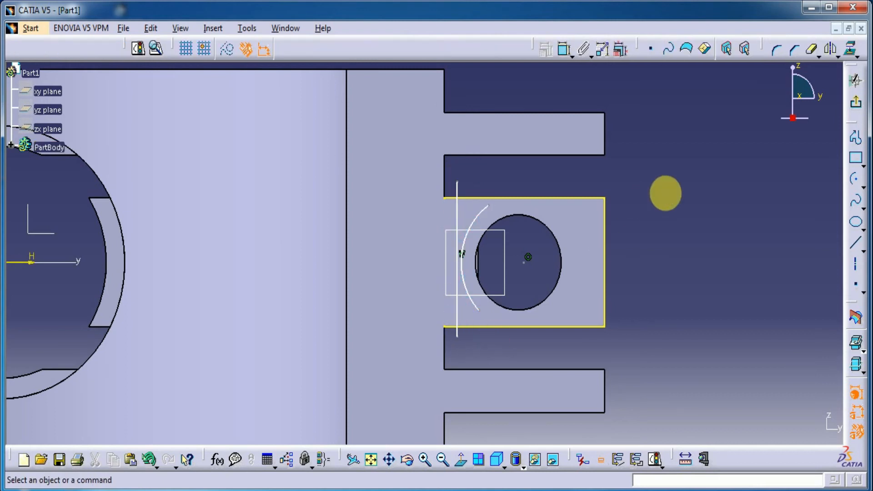
# Trim the projected upper and lower edges at the vertical line with Quick Trim and erase all segments of that line
pyautogui.keyDown('ctrl'); pyautogui.moveTo(665, 193); pyautogui.dragTo(693, 170, button='middle'); pyautogui.keyUp('ctrl')
pyautogui.click(811, 47)
pyautogui.click(458, 181)
pyautogui.click(457, 350)
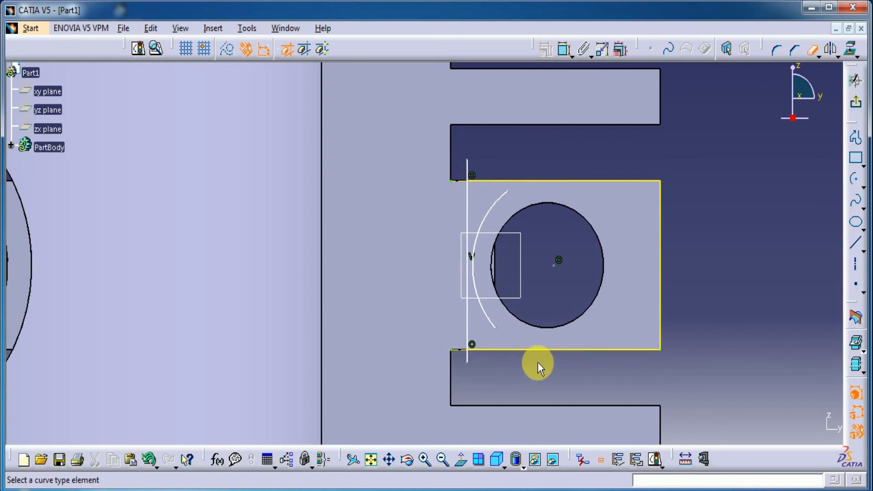
pyautogui.click(467, 318)
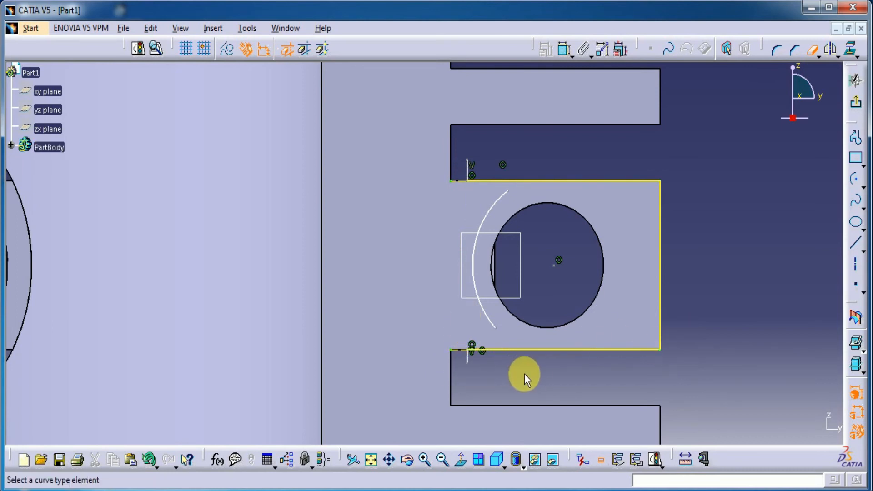
pyautogui.click(467, 357)
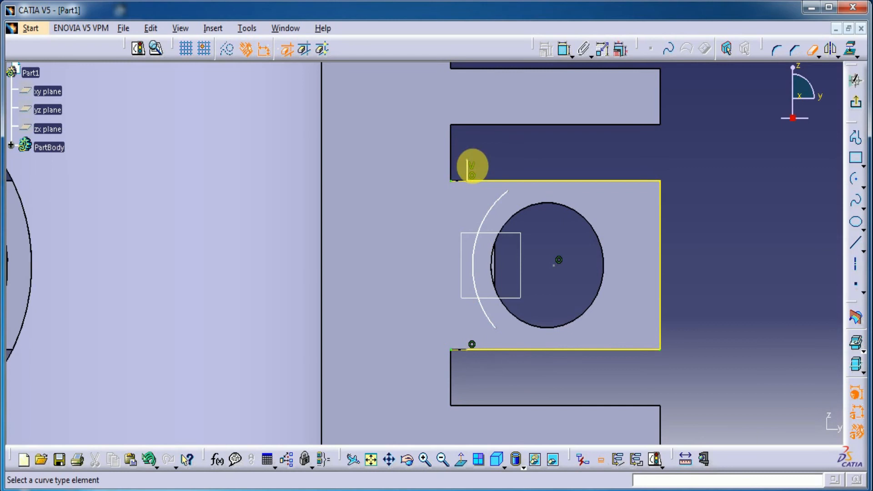
pyautogui.click(468, 171)
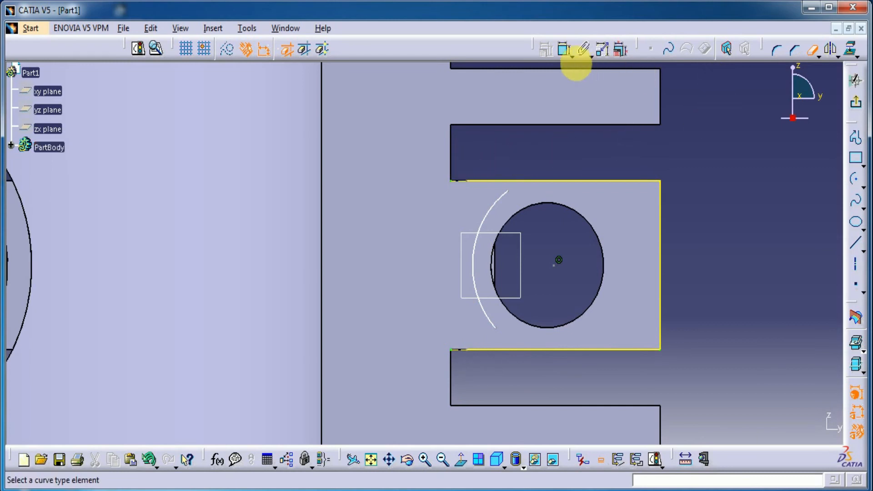
# Make the arc's upper and lower endpoints coincident with the trimmed ends of the projected upper and lower rib edges
pyautogui.click(564, 49)
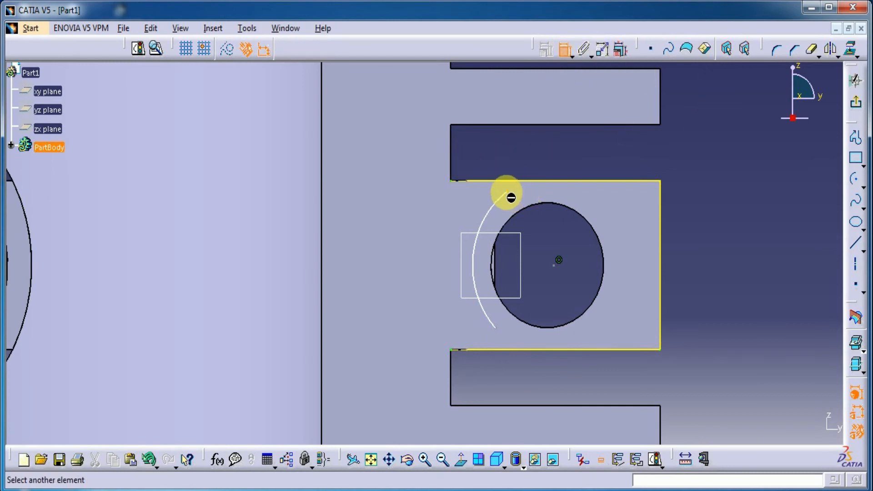
pyautogui.click(468, 181)
pyautogui.rightClick(488, 149)
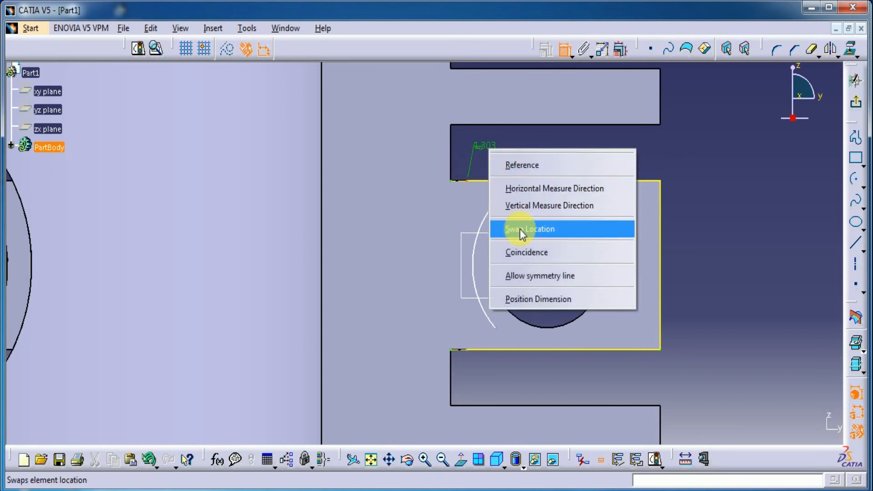
pyautogui.click(527, 255)
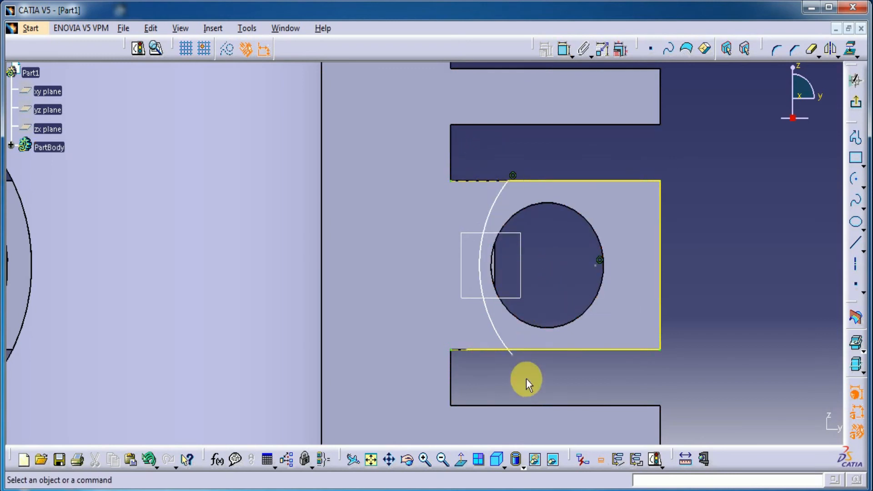
pyautogui.click(514, 356)
pyautogui.click(564, 48)
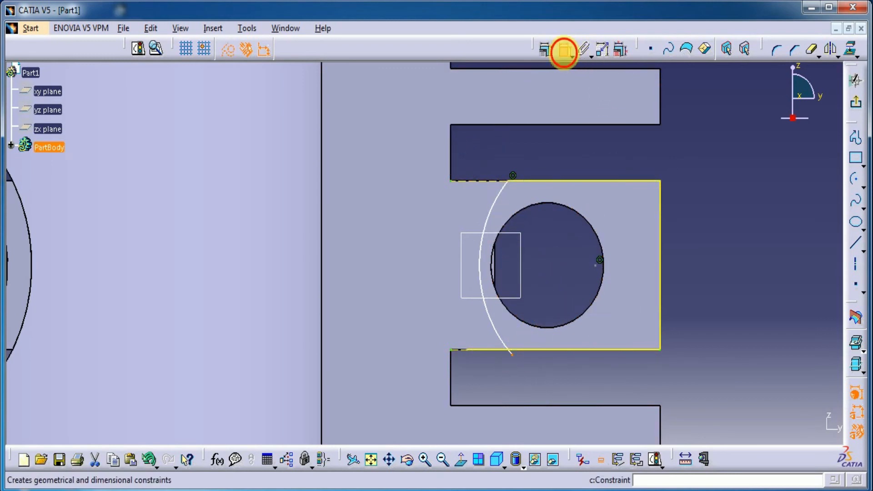
pyautogui.click(466, 351)
pyautogui.rightClick(529, 366)
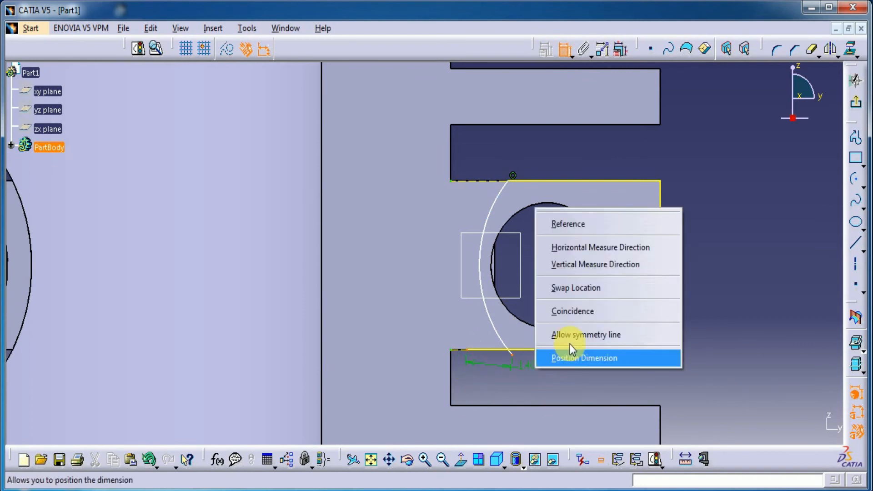
pyautogui.click(564, 310)
# Move the arc closer to the ring's axis and set its radius to 4.5 mm
pyautogui.moveTo(491, 263); pyautogui.dragTo(461, 271)
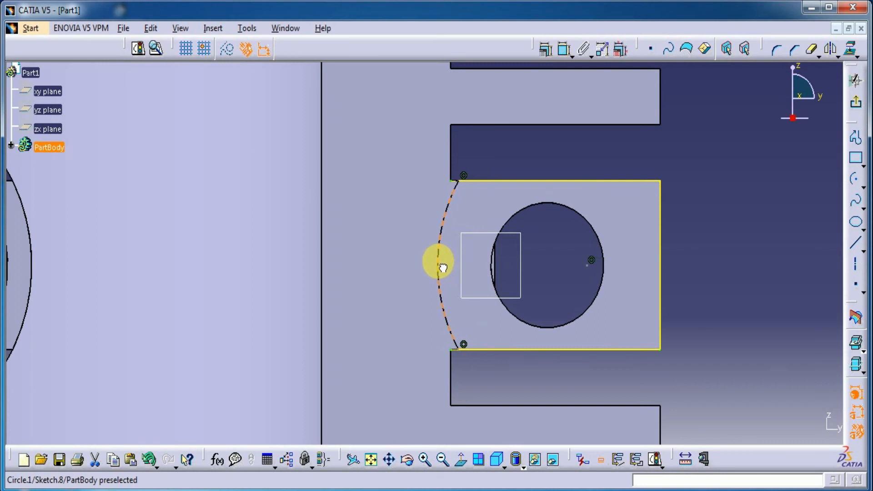
pyautogui.moveTo(443, 267); pyautogui.dragTo(443, 267)
pyautogui.click(551, 266)
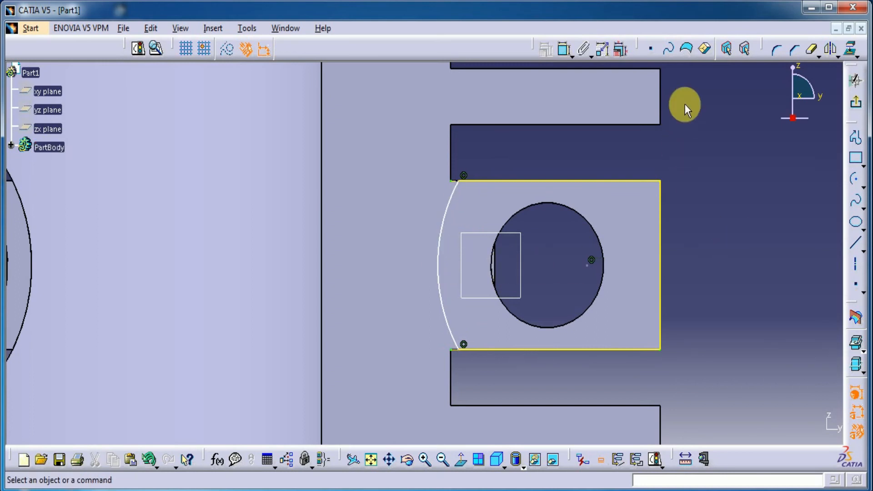
pyautogui.click(564, 49)
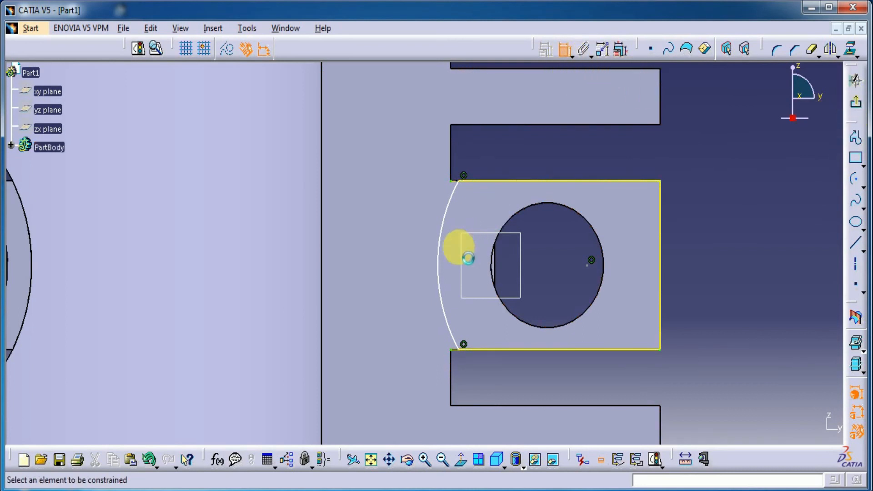
pyautogui.click(446, 280)
pyautogui.click(564, 274)
pyautogui.doubleClick(561, 271)
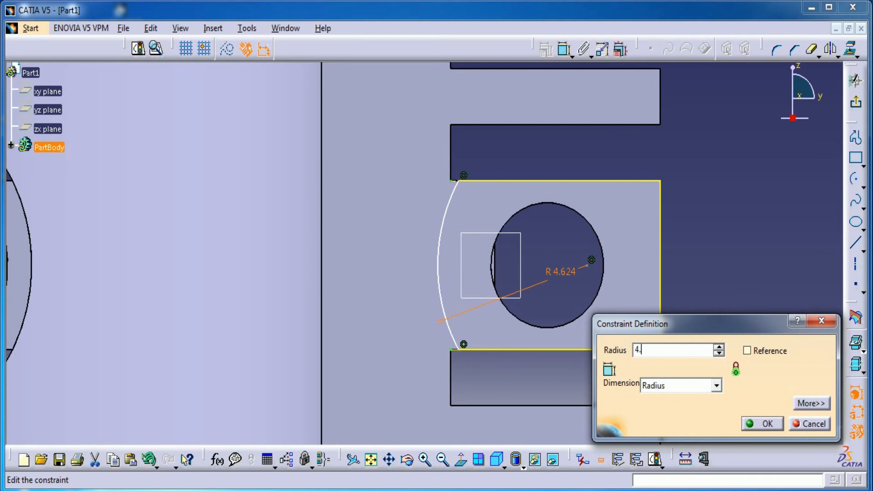
pyautogui.press('Return')
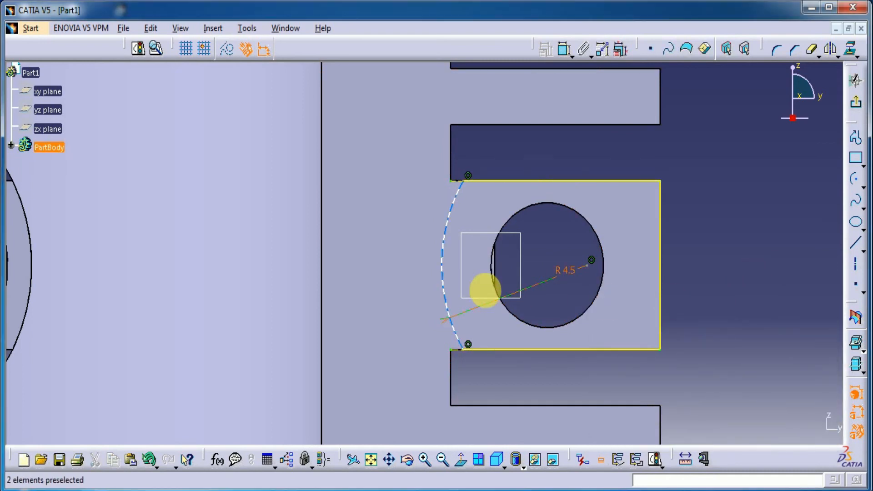
# Dimension the arc's centre 2.5 mm from the projected outer rib edge and exit the sketch
pyautogui.moveTo(443, 274)
pyautogui.mouseDown()
pyautogui.moveTo(461, 291)
pyautogui.moveTo(438, 278)
pyautogui.mouseUp()
pyautogui.click(553, 277)
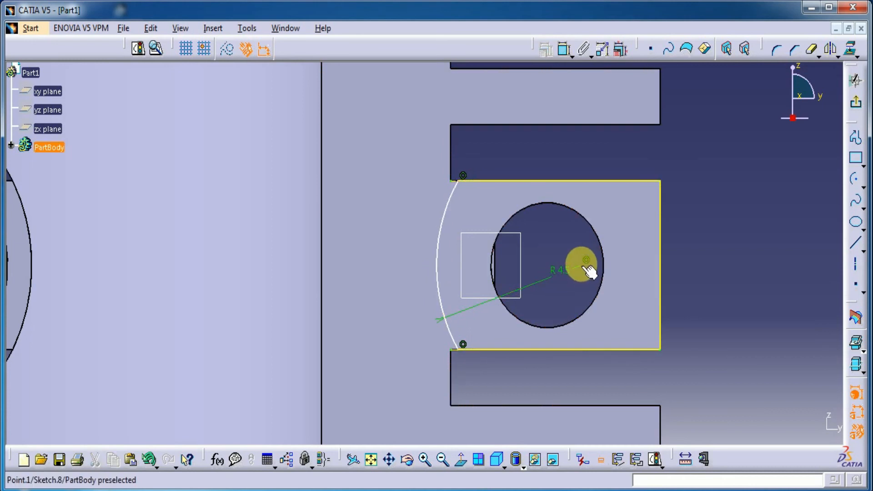
pyautogui.moveTo(588, 280)
pyautogui.mouseDown()
pyautogui.moveTo(547, 290)
pyautogui.moveTo(586, 285)
pyautogui.mouseUp()
pyautogui.click(563, 50)
pyautogui.click(660, 280)
pyautogui.click(725, 180)
pyautogui.doubleClick(722, 144)
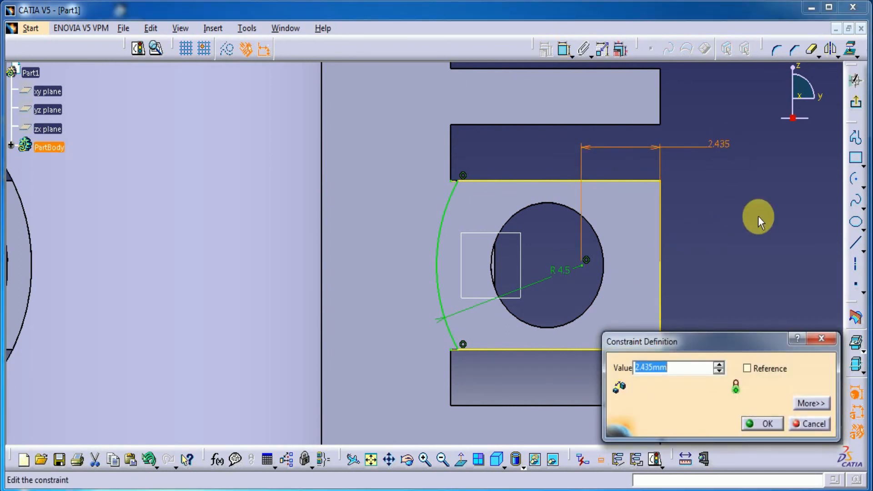
pyautogui.write('2.5')
pyautogui.press('Return')
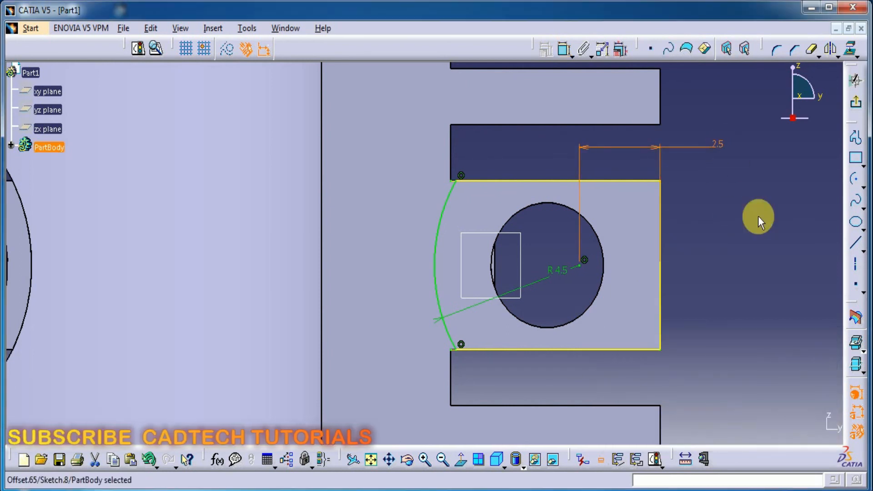
pyautogui.click(856, 102)
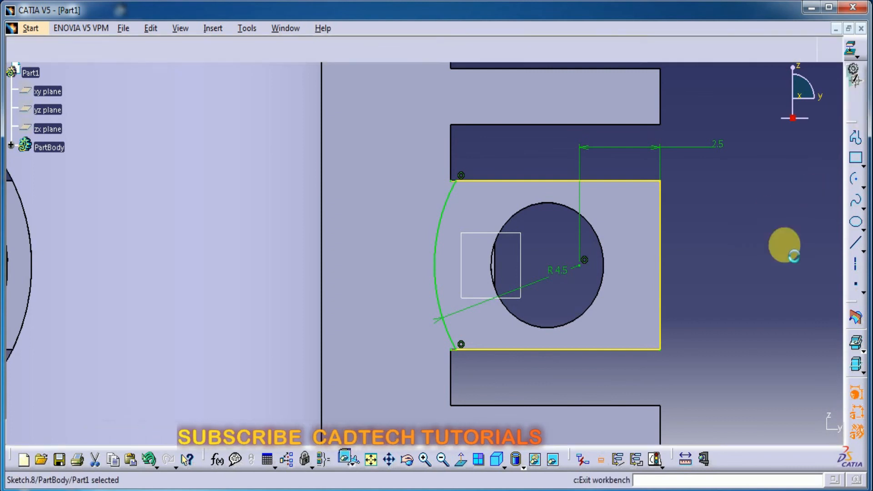
# Cut a 20 mm deep pocket from the arc-ended profile through the middle rib behind the end-face hole
pyautogui.moveTo(737, 355); pyautogui.dragTo(779, 219, button='middle')
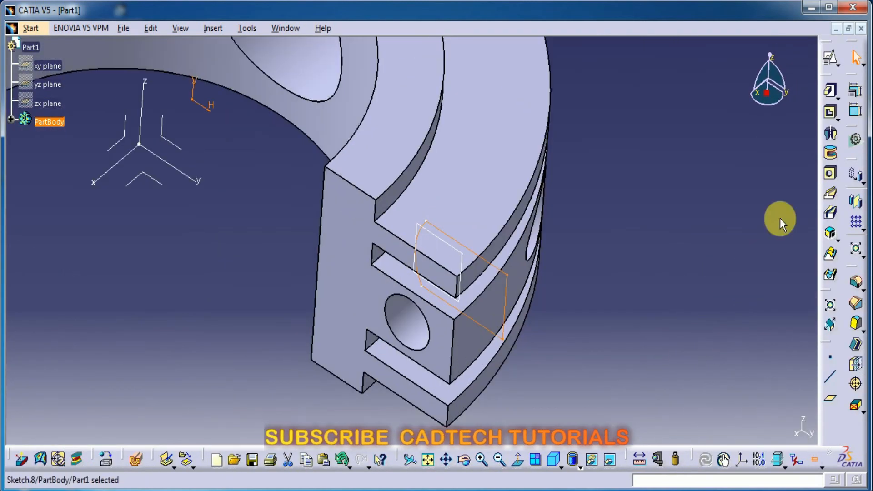
pyautogui.click(830, 112)
pyautogui.moveTo(633, 360); pyautogui.dragTo(409, 399, button='middle')
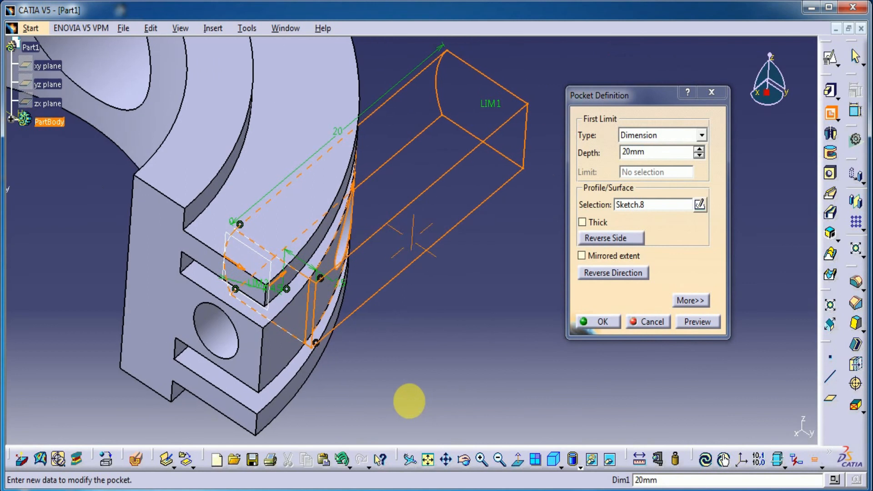
pyautogui.click(696, 321)
pyautogui.click(601, 322)
# Mirror the pocket about the zx plane of the absolute axis system onto the ring's other end
pyautogui.moveTo(530, 399); pyautogui.dragTo(512, 340, button='middle')
pyautogui.moveTo(359, 333); pyautogui.dragTo(47, 154, button='middle')
pyautogui.click(12, 120)
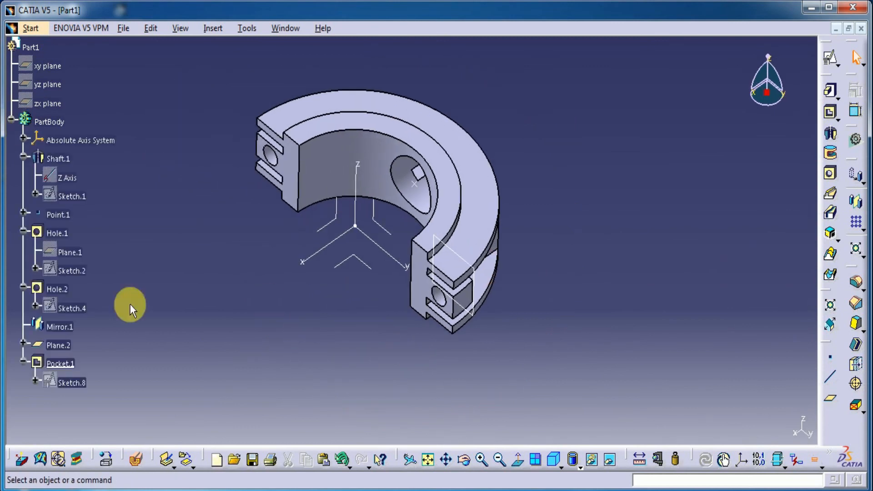
pyautogui.click(60, 363)
pyautogui.click(856, 205)
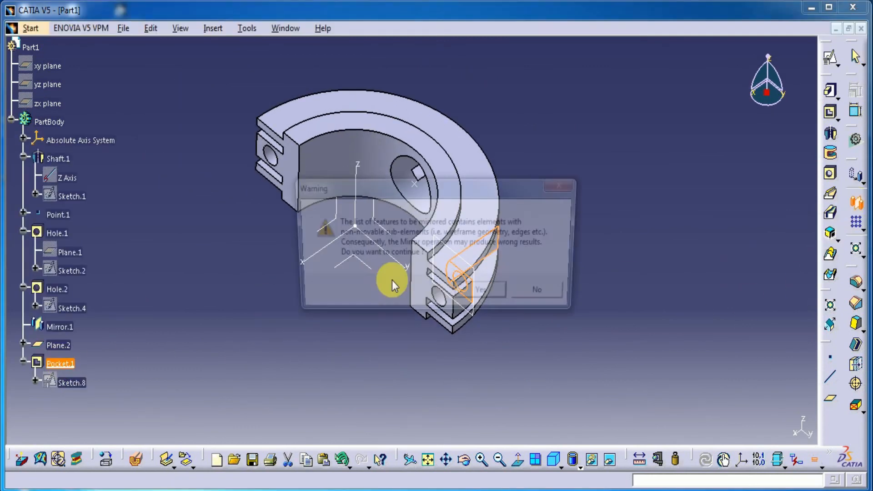
pyautogui.click(484, 292)
pyautogui.click(336, 230)
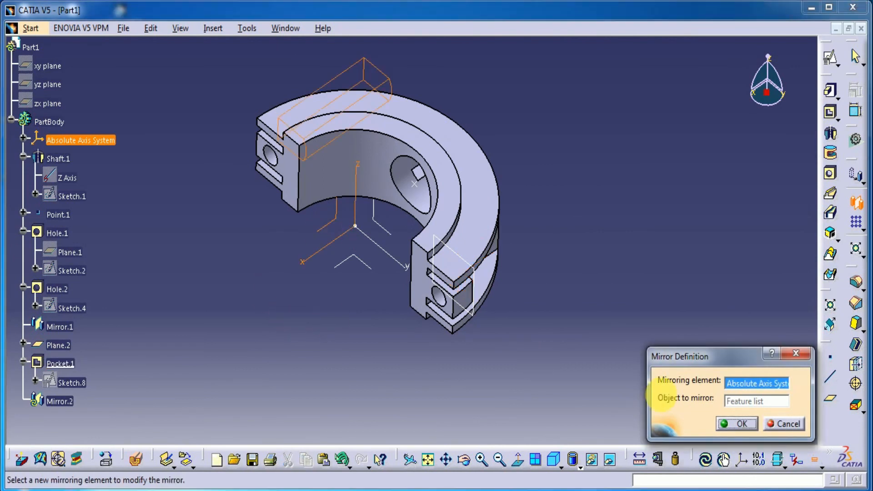
pyautogui.click(737, 423)
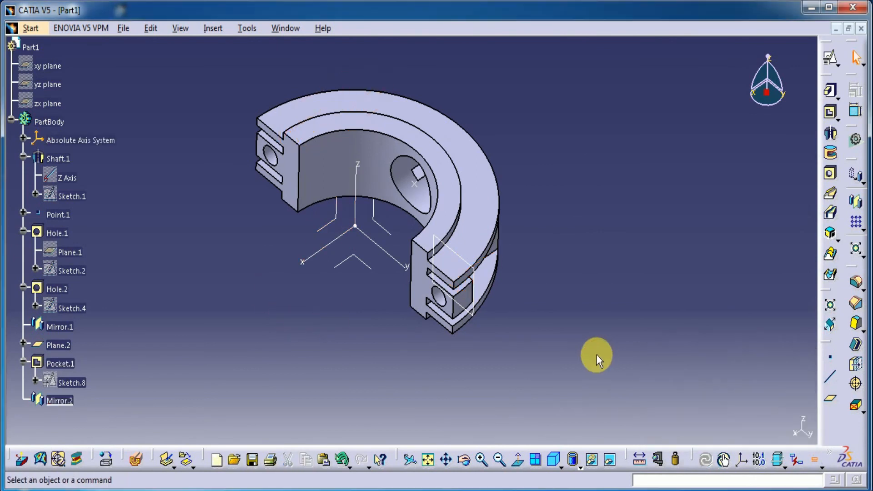
pyautogui.click(12, 120)
# Hide the offset plane used for the pocket sketch
pyautogui.click(553, 460)
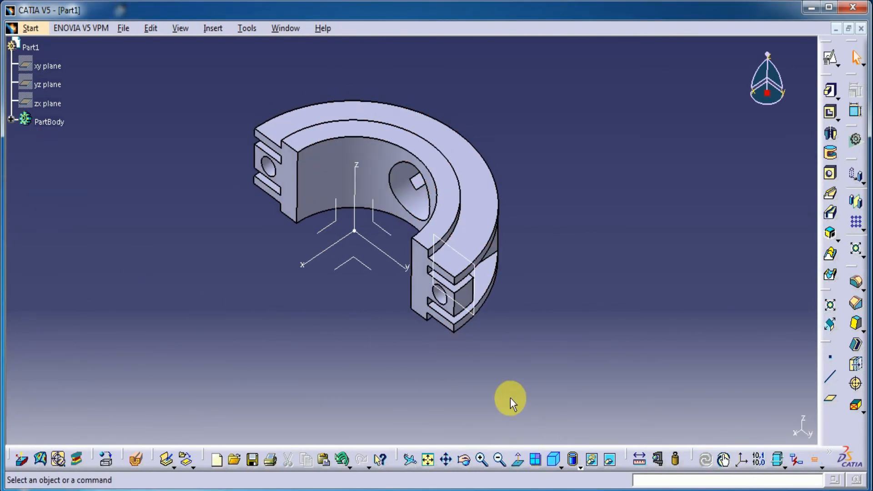
pyautogui.rightClick(560, 280)
pyautogui.click(596, 277)
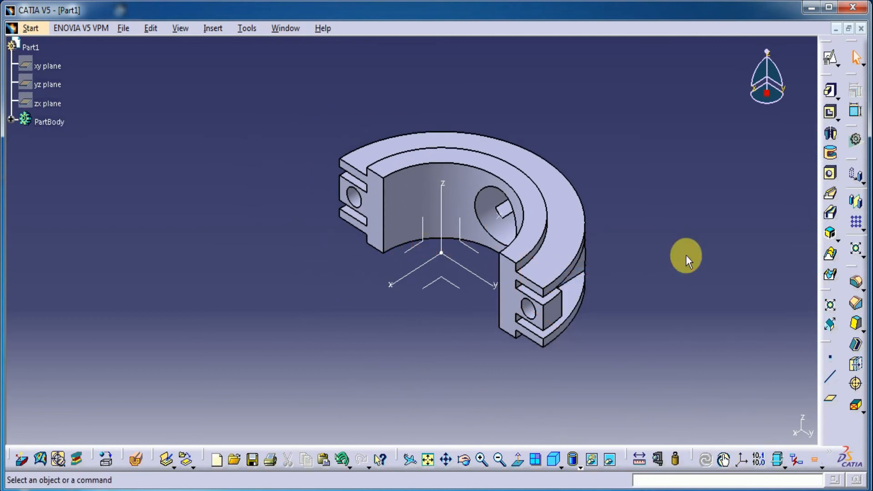
pyautogui.click(428, 459)
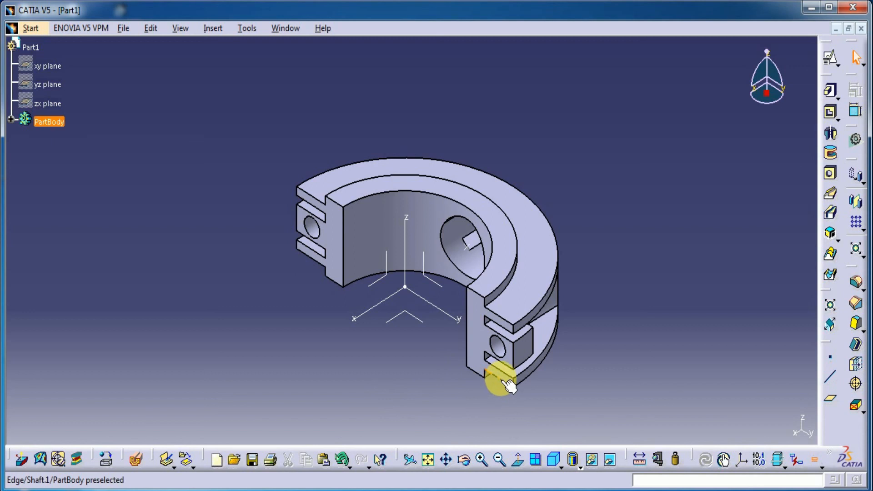
pyautogui.moveTo(406, 383); pyautogui.dragTo(241, 249, button='middle')
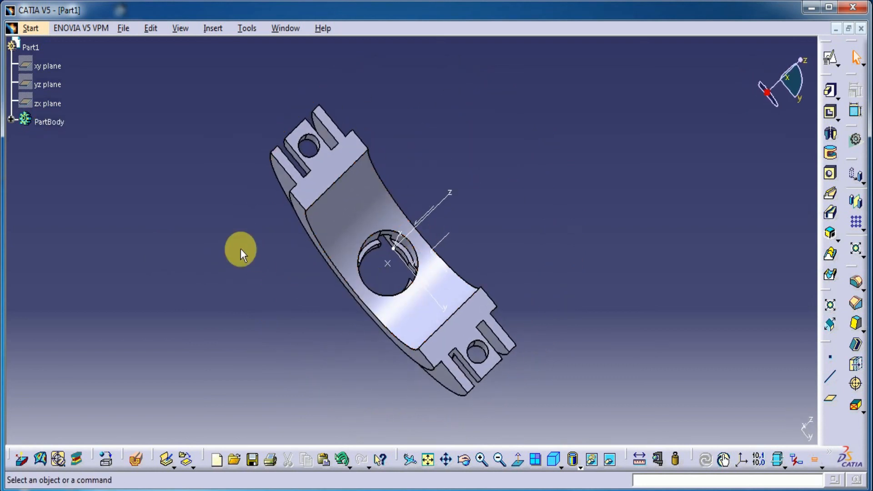